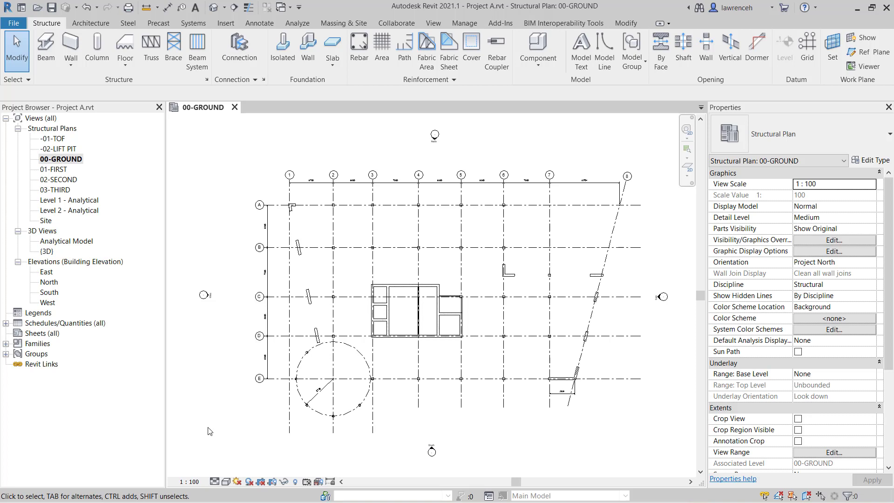
Frame the whole 00-GROUND grid layout with the core's walls in view, then show the Architecture tools.
scroll(403, 348, up, 5)
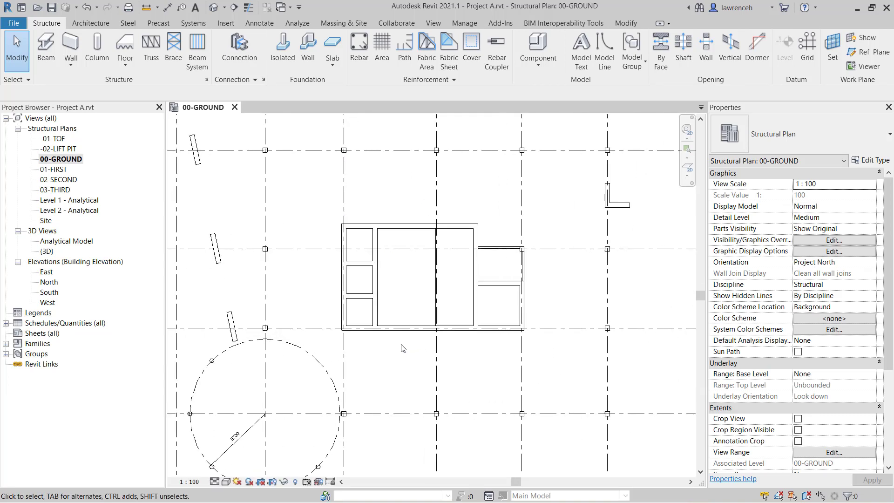
middle_drag(402, 349, 390, 406)
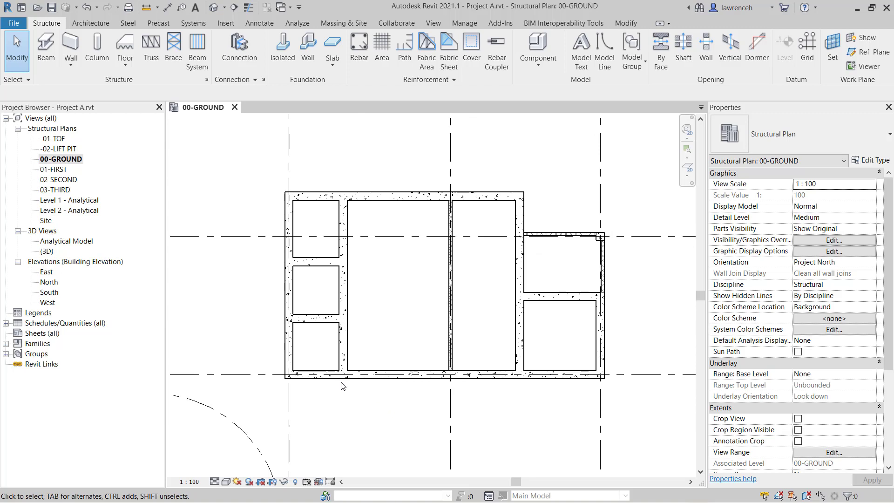
scroll(354, 381, down, 5)
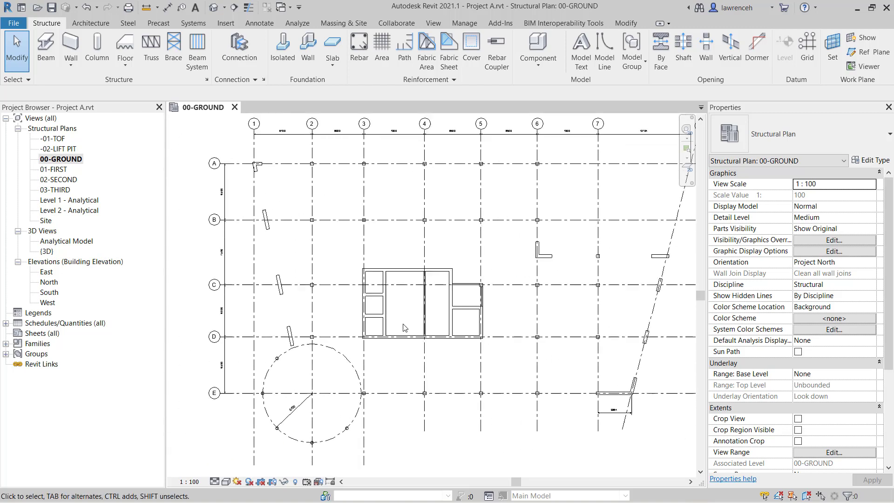
middle_drag(445, 333, 422, 330)
scroll(639, 387, up, 2)
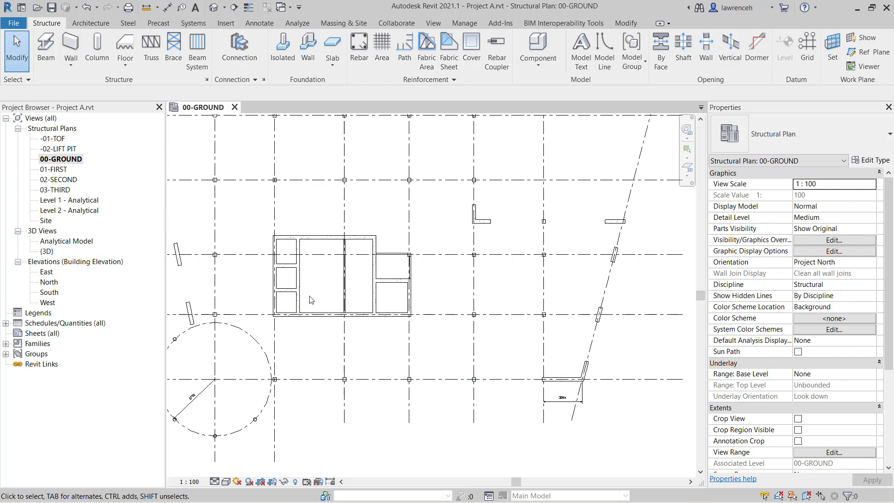
scroll(310, 297, up, 3)
scroll(338, 285, up, 2)
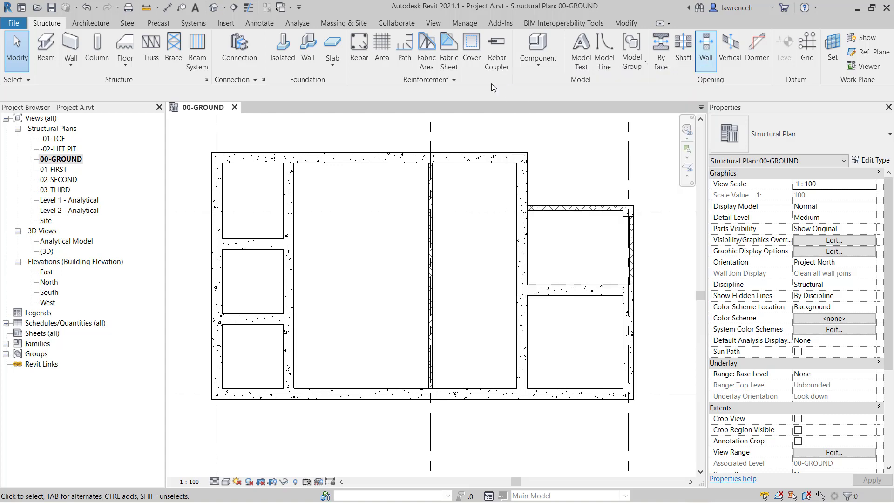
click(95, 27)
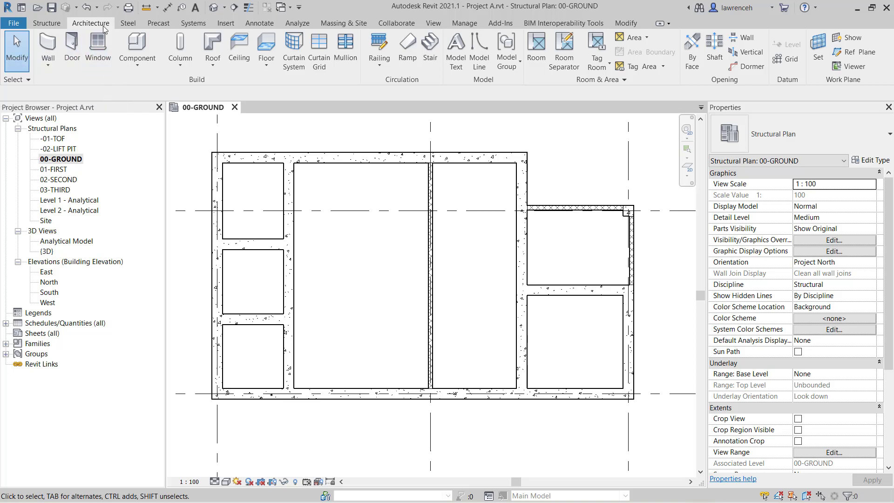
Start the Door tool with DR and list the available door opening sizes.
key(d)
key(r)
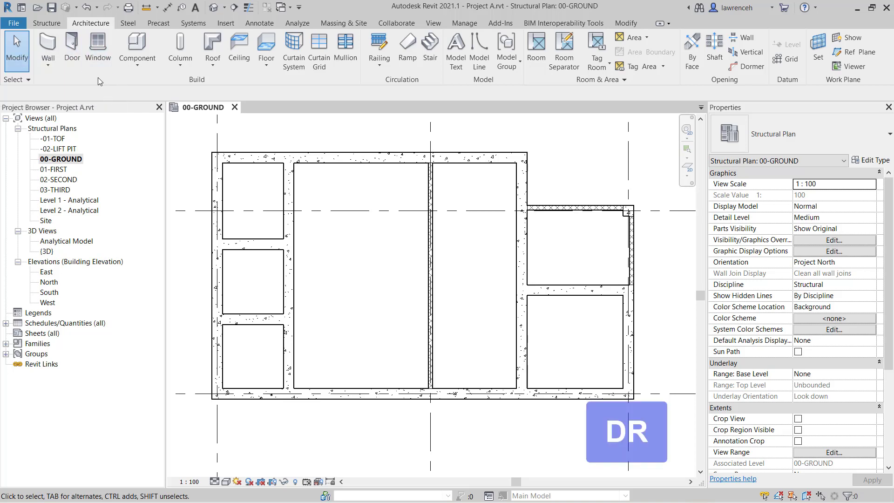
click(73, 42)
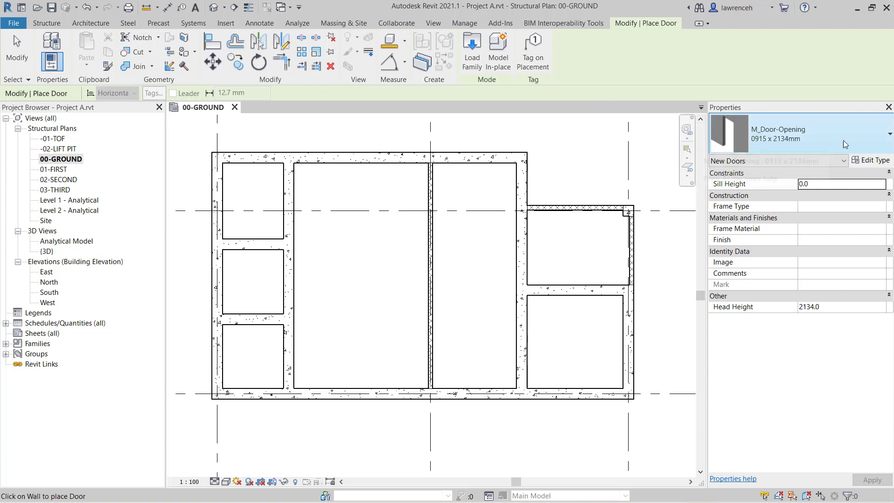
click(832, 139)
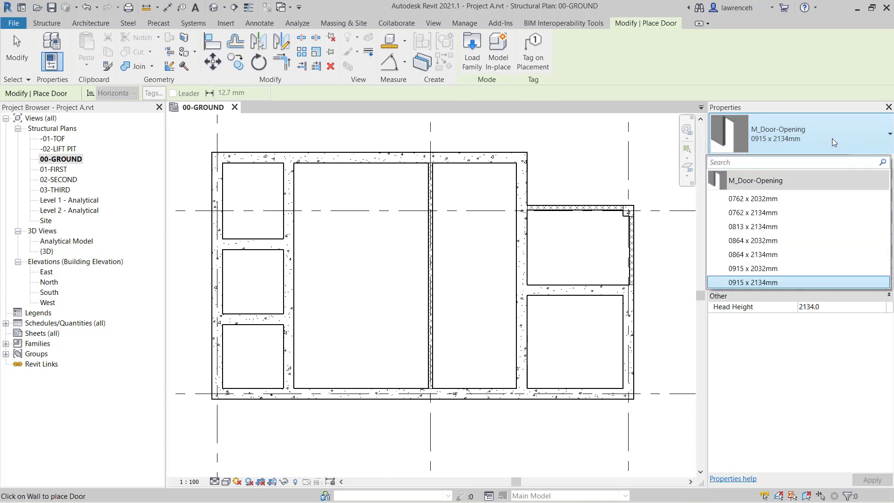
Keep M_Door-Opening 0915 x 2134mm and place two openings in the left rooms' vertical wall.
click(776, 283)
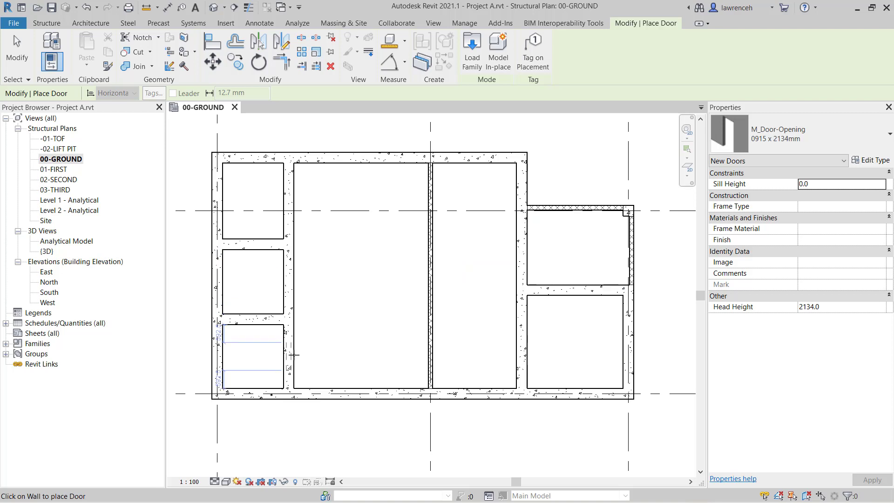
scroll(292, 355, up, 3)
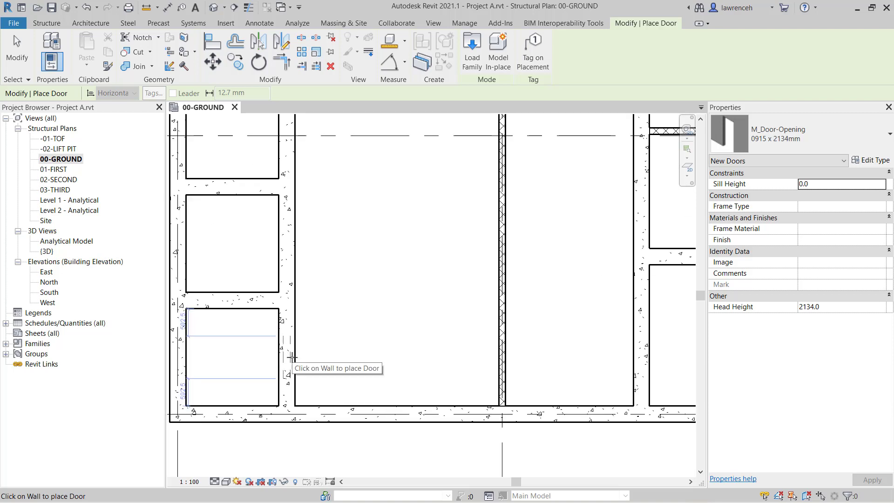
click(291, 357)
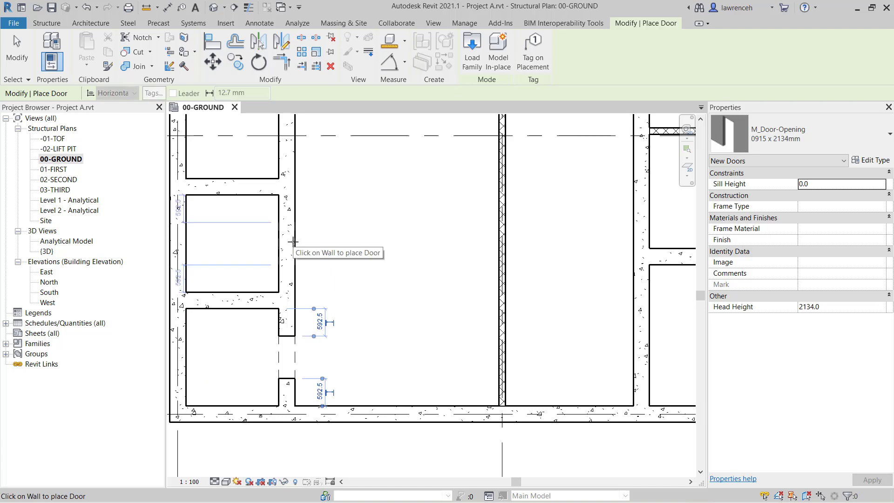
mouse_move(293, 242)
middle_down()
mouse_move(359, 219)
mouse_move(379, 192)
mouse_move(409, 245)
middle_up()
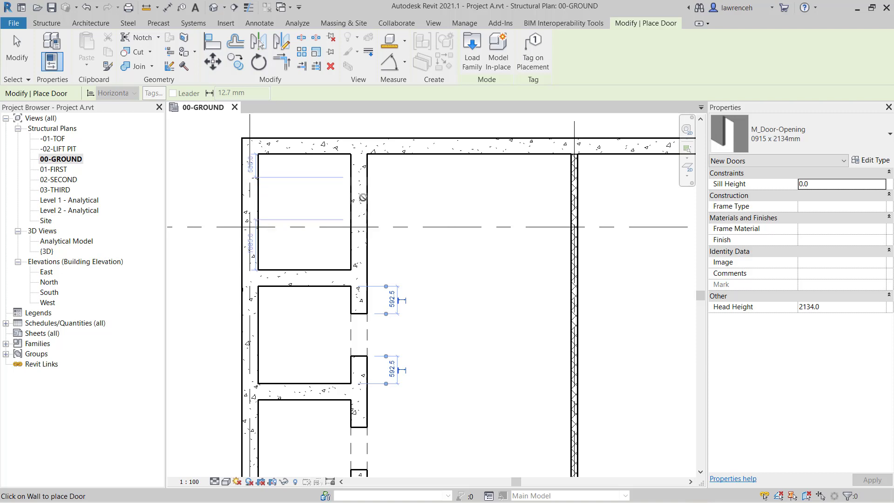
click(361, 198)
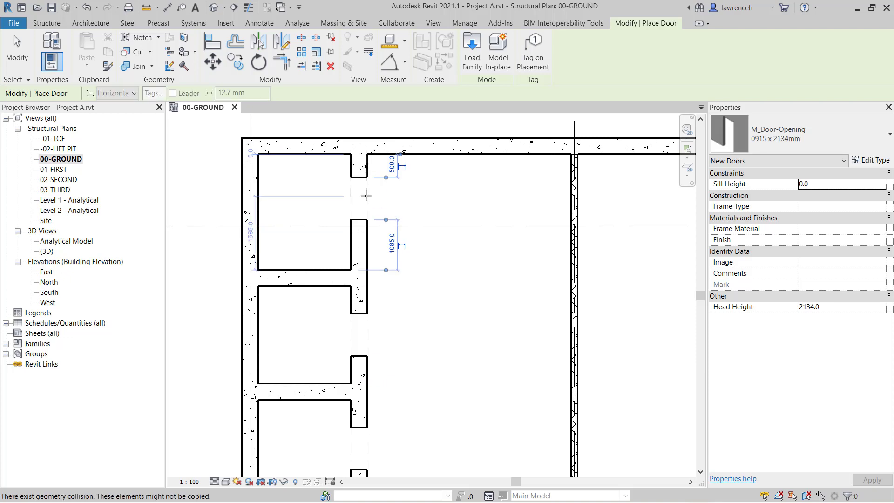
scroll(397, 213, up, 2)
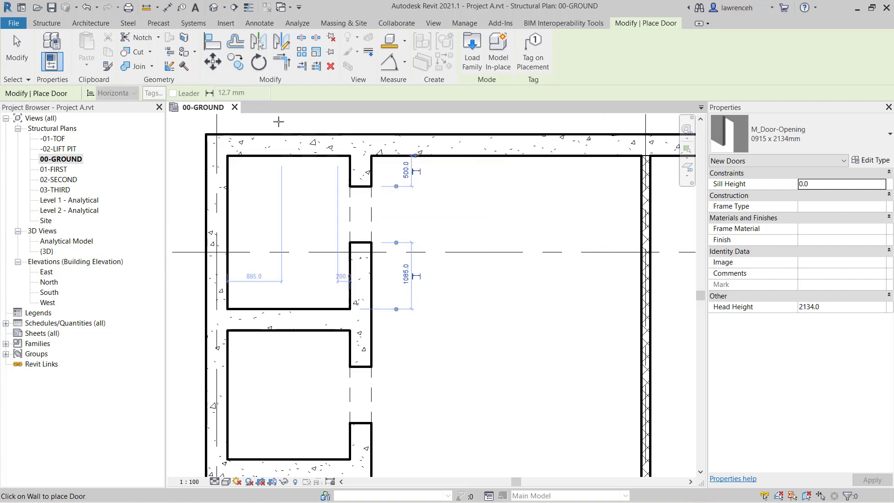
Draw an aligned dimension from the room's bottom wall face through the door centreline to its top wall face.
click(256, 25)
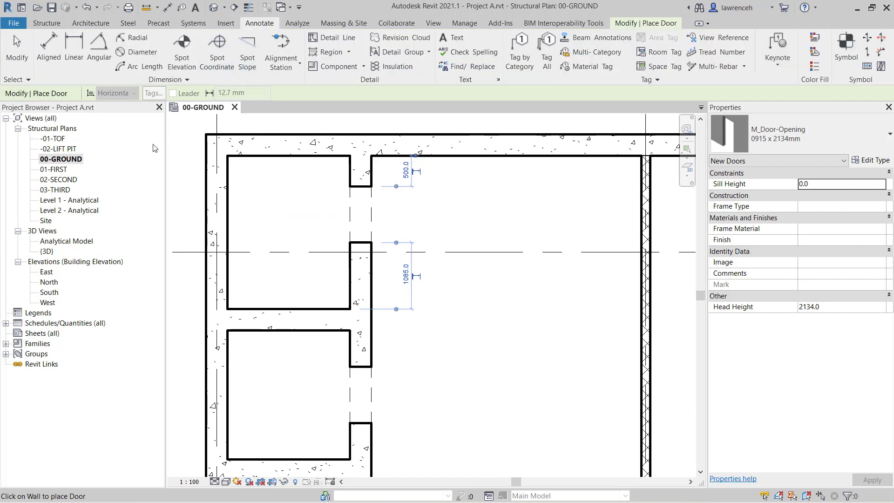
click(51, 58)
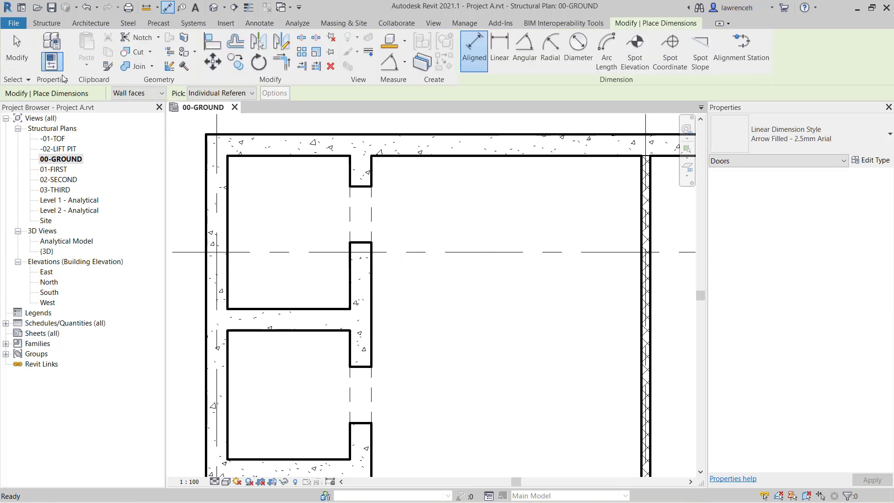
click(339, 298)
click(339, 299)
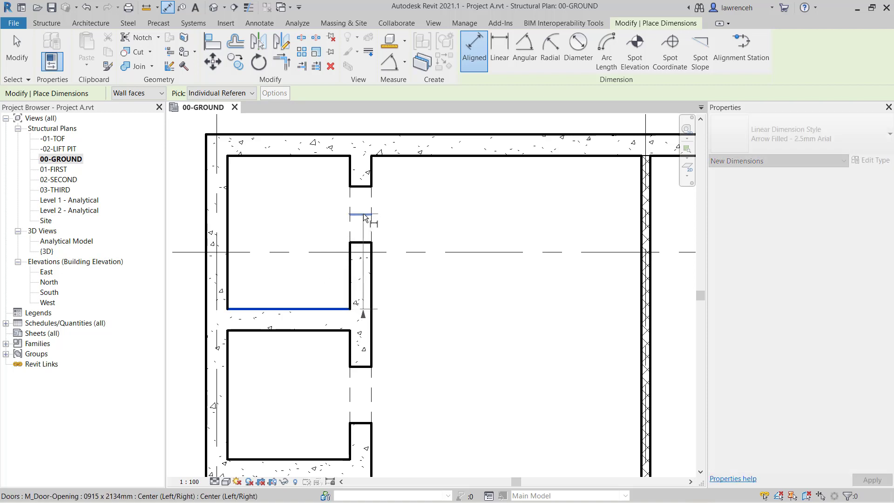
click(364, 216)
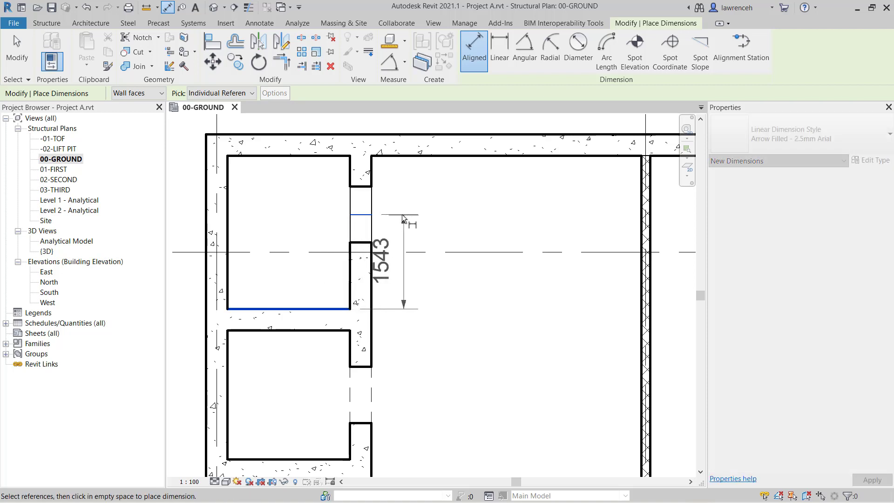
click(332, 155)
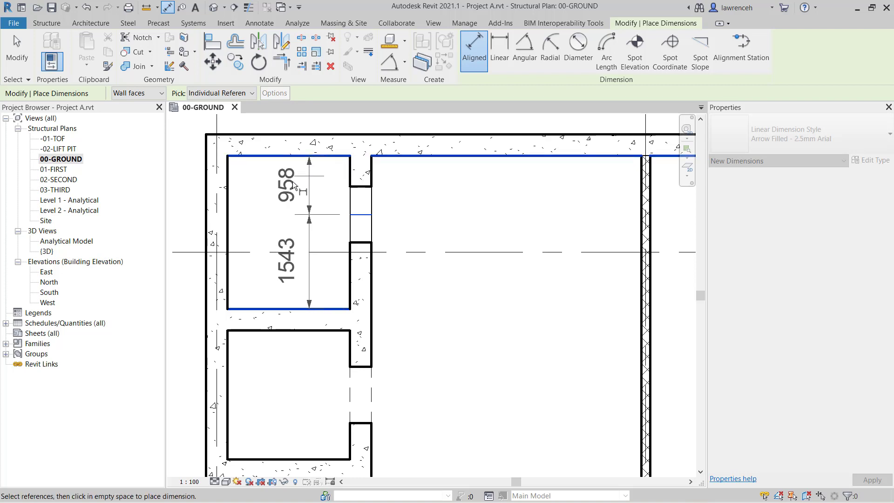
click(274, 188)
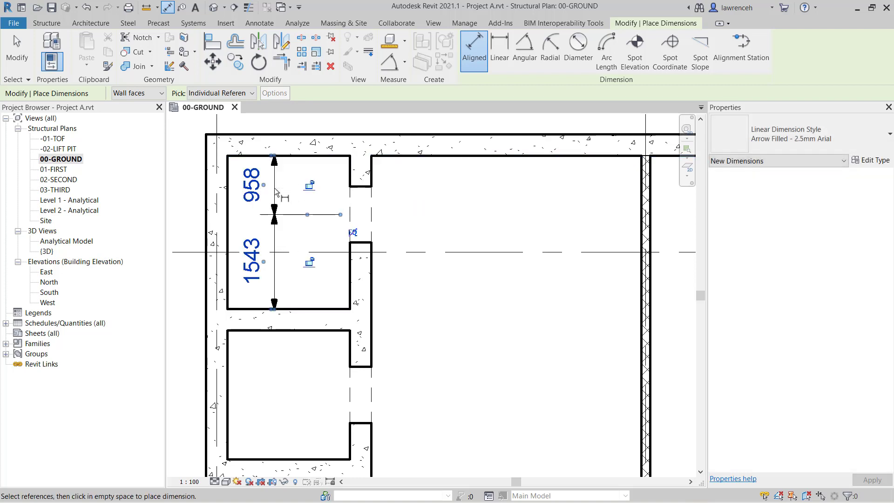
Set the dimension string to EQ so the door is centred, then end dimensioning.
click(353, 232)
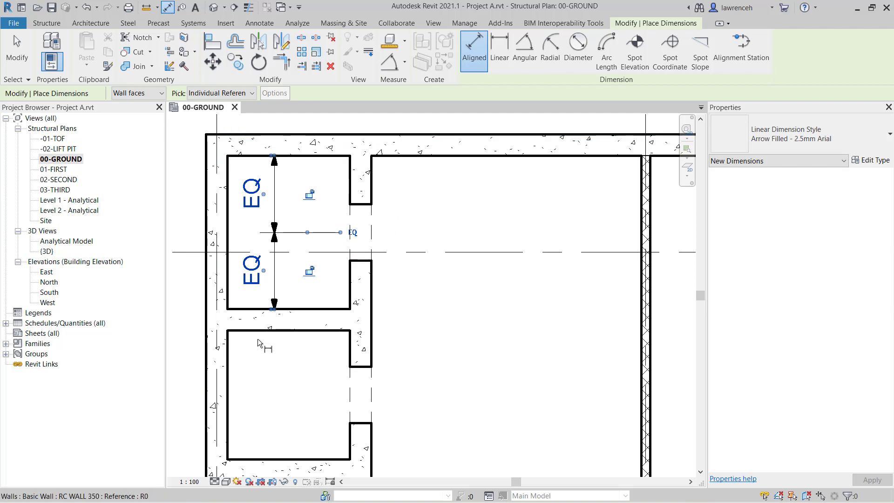
right_click(458, 196)
right_click(480, 219)
click(489, 224)
scroll(482, 228, down, 4)
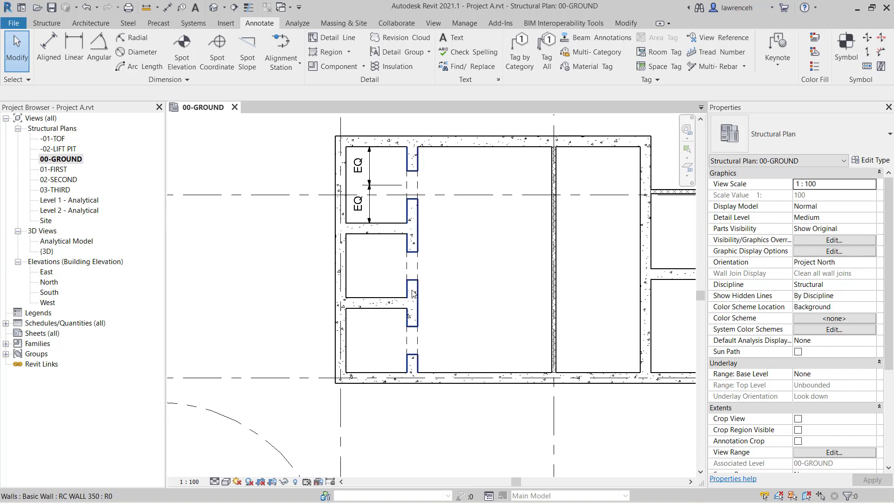
middle_drag(488, 286, 408, 308)
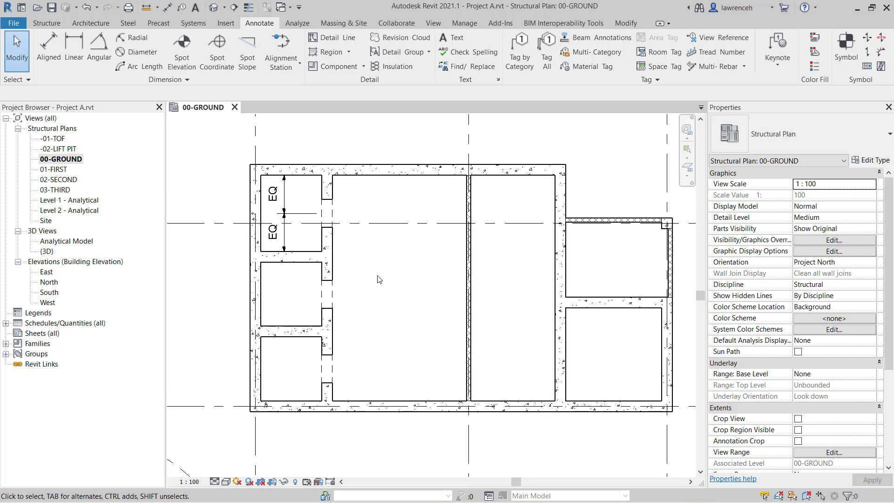
Place a door opening in the bottom wall, 500 from the adjacent wall end instead of 700.
click(100, 27)
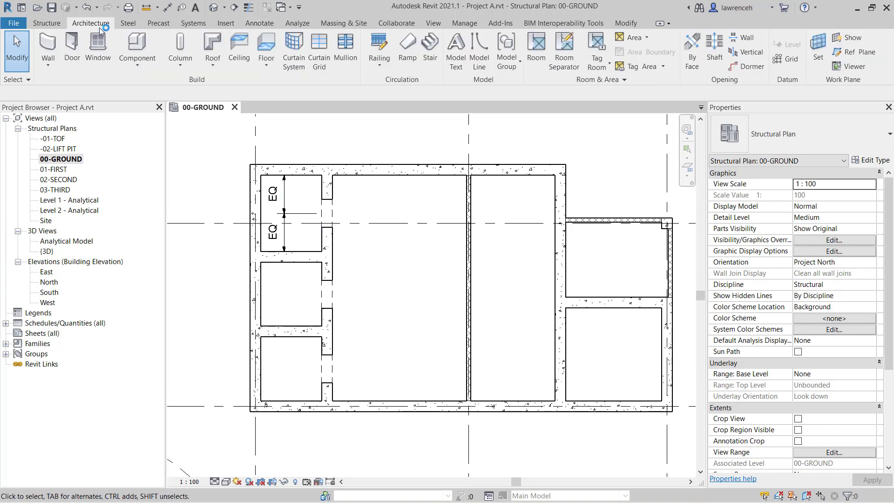
click(72, 53)
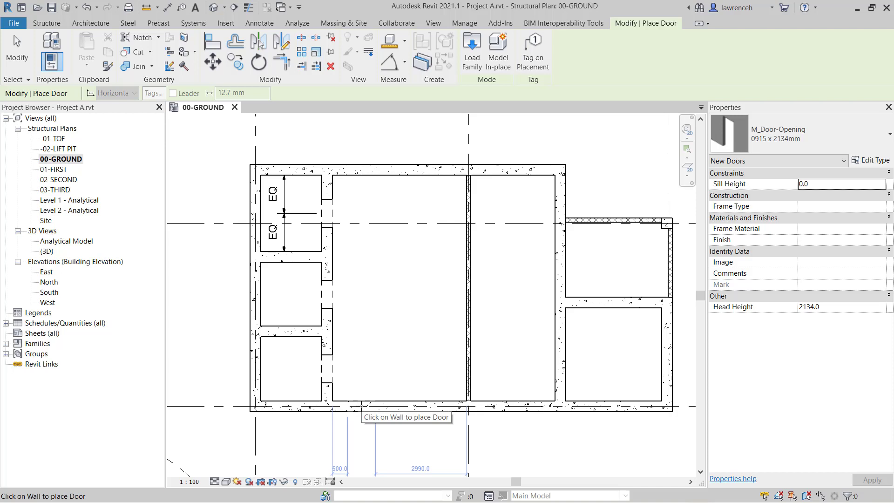
right_click(361, 406)
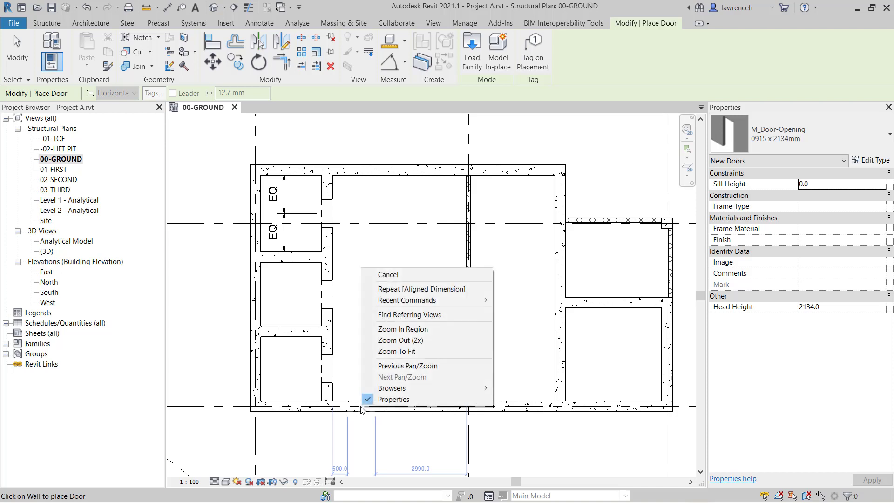
click(358, 441)
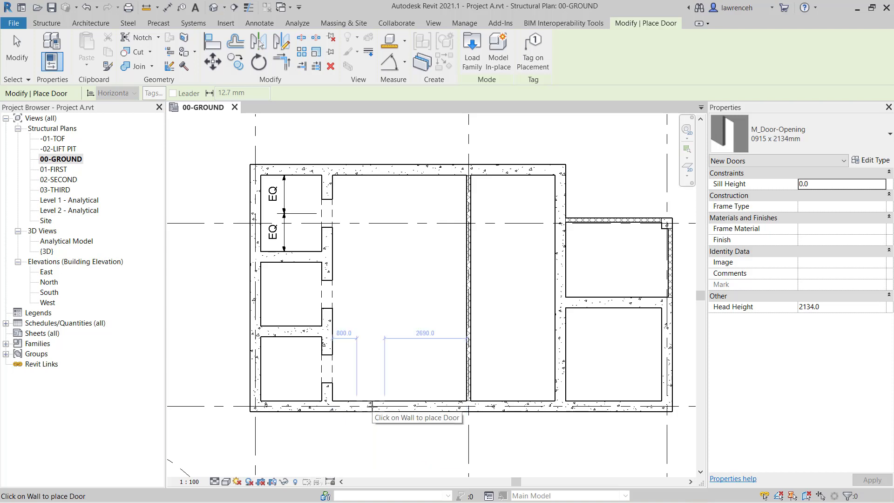
click(368, 406)
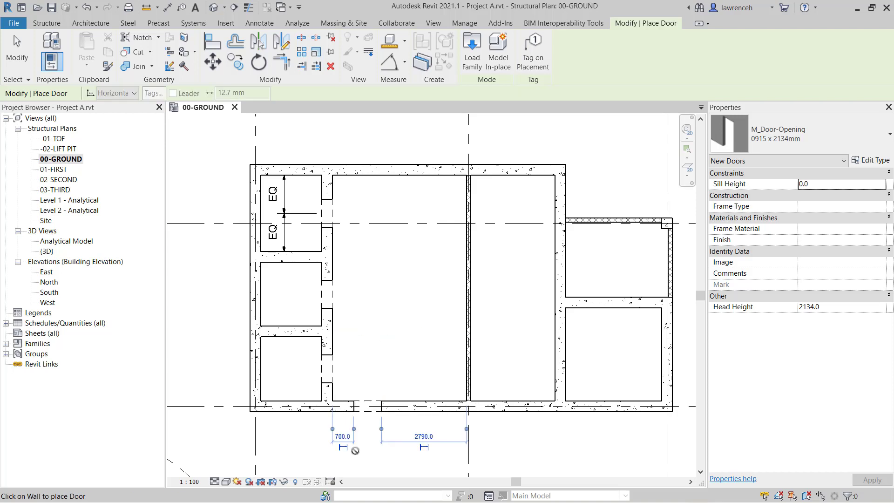
scroll(355, 451, up, 2)
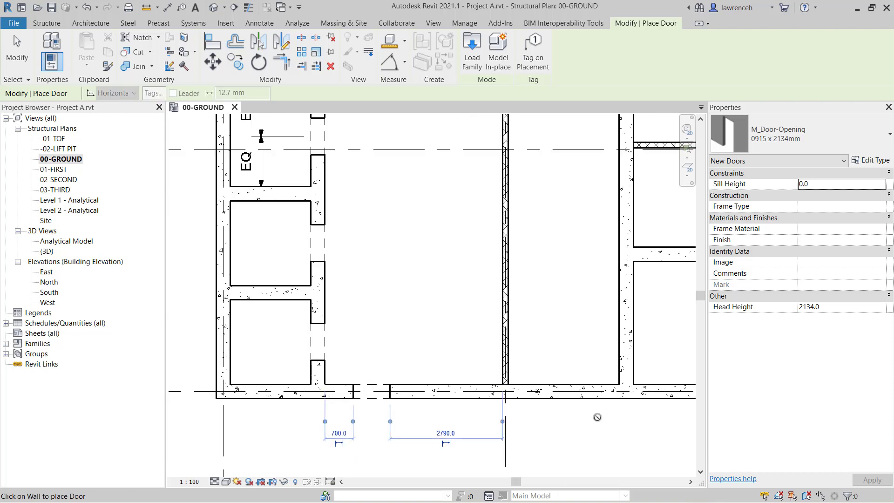
click(344, 433)
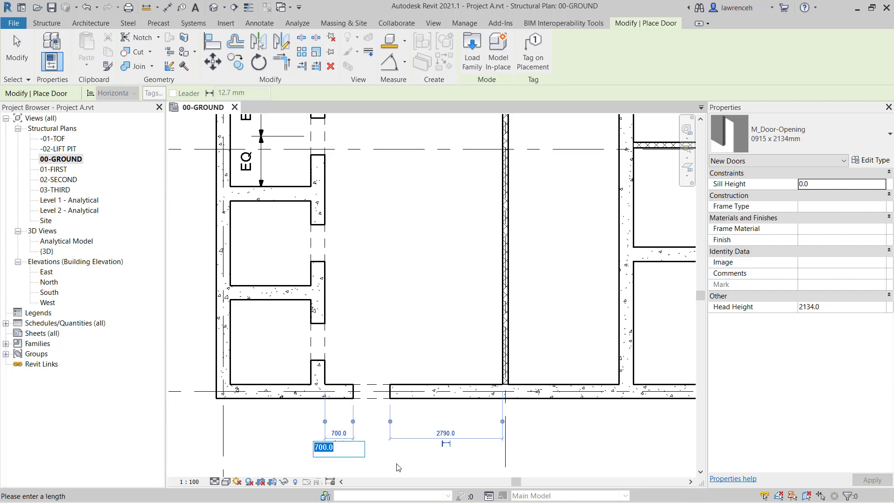
text(500)
key(Return)
scroll(380, 233, down, 1)
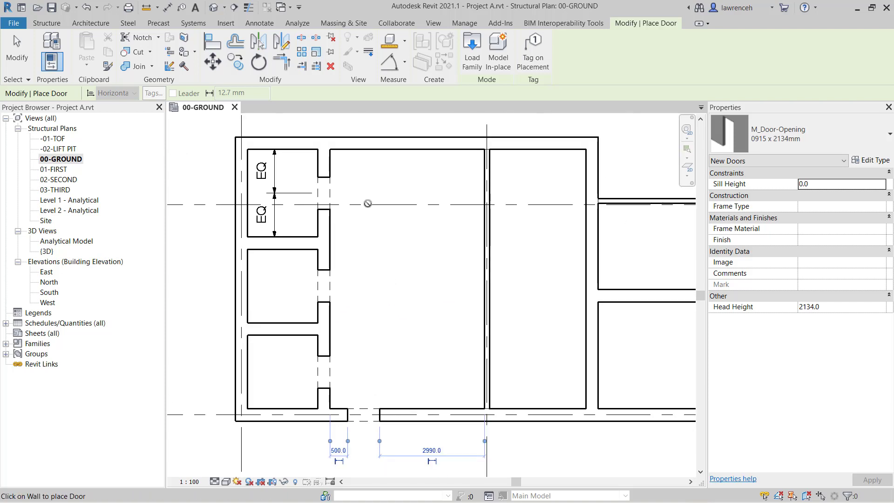
Place a door opening in the top wall and align it with the bottom-wall opening.
click(368, 145)
middle_drag(381, 143, 386, 159)
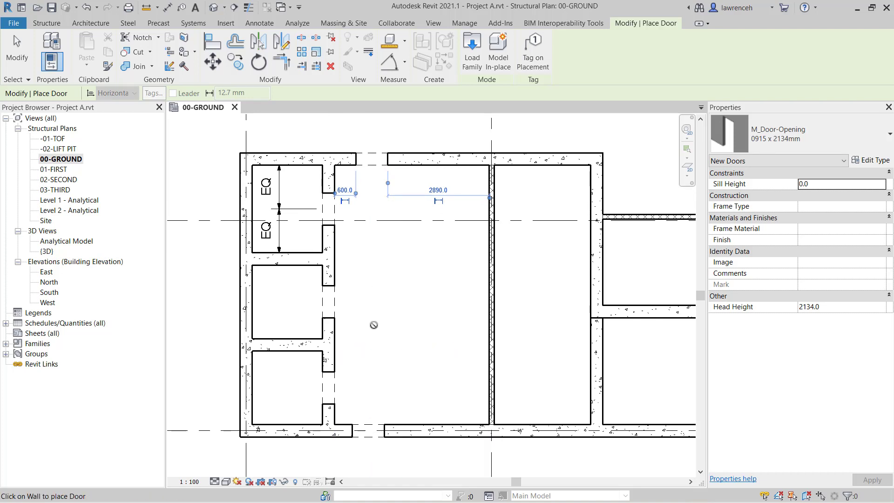
click(215, 45)
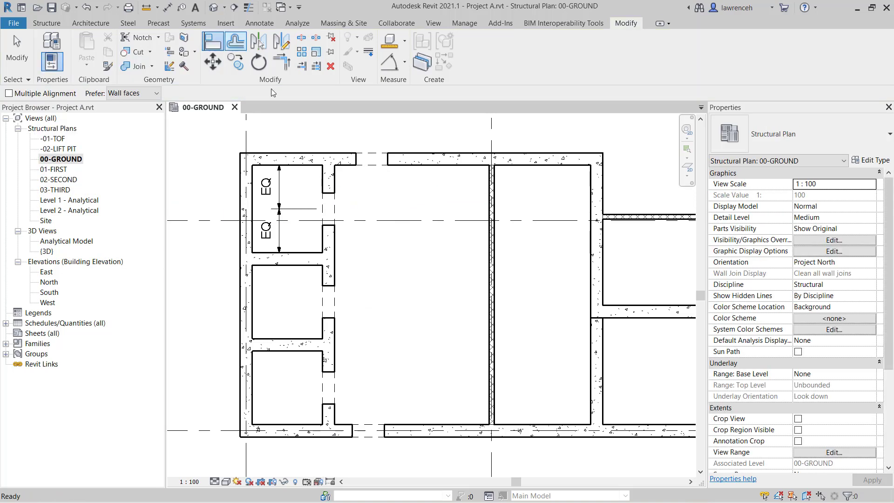
click(366, 432)
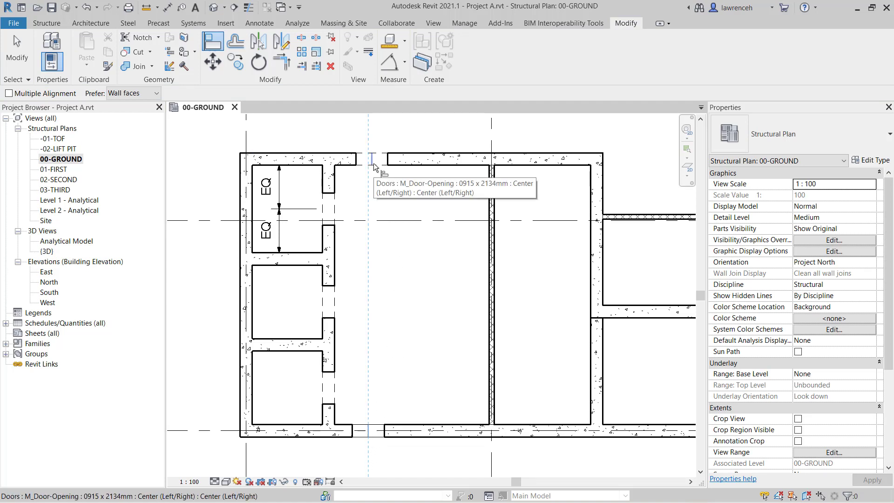
click(374, 163)
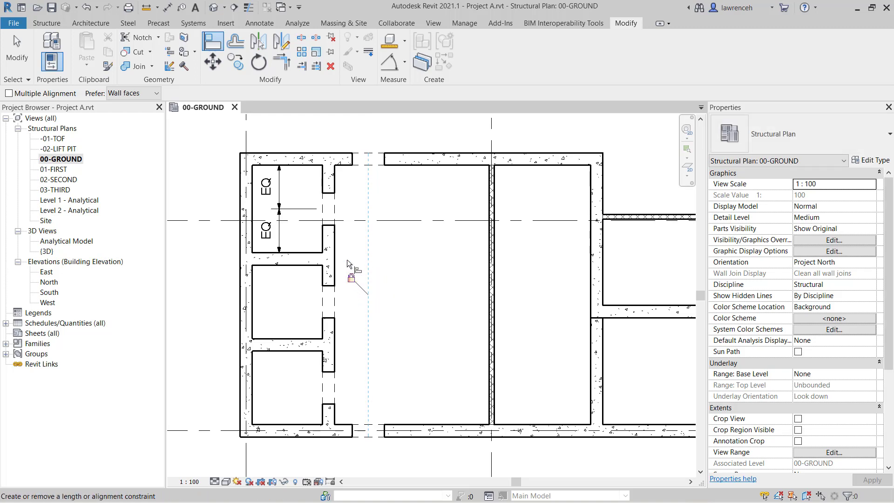
click(19, 53)
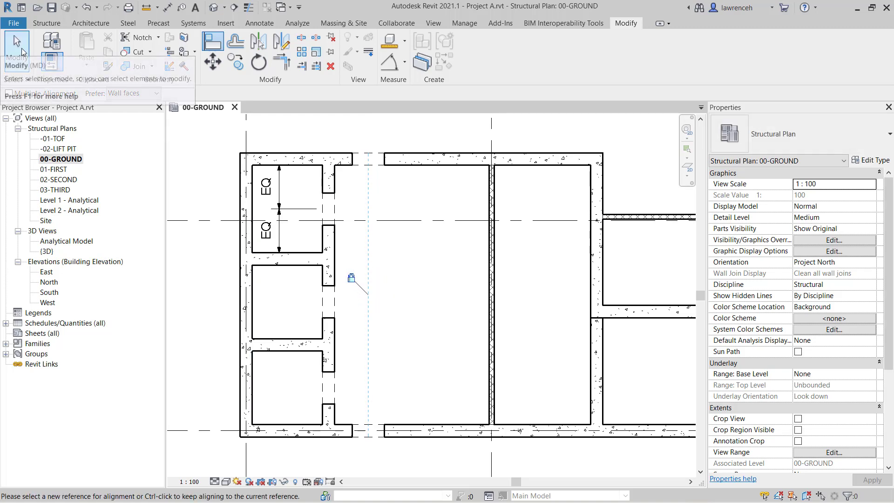
Change the bottom opening's distance from the wall end to 750, then back to 500.
click(372, 427)
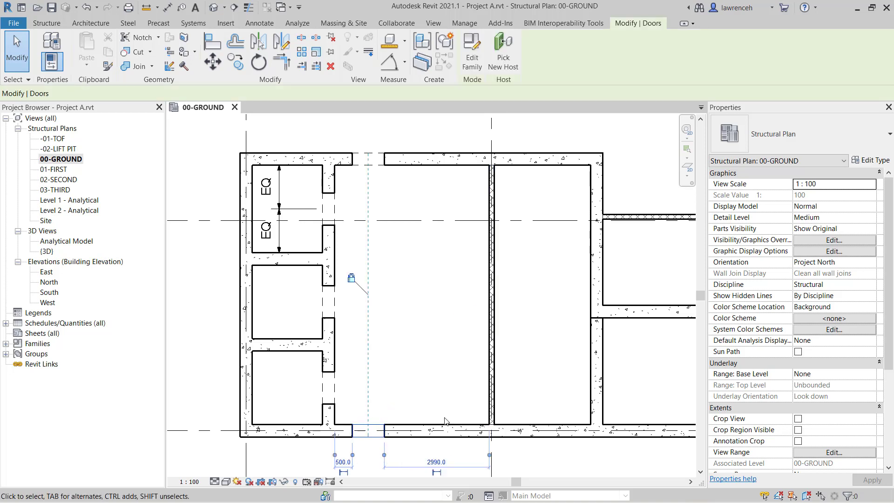
scroll(368, 447, up, 2)
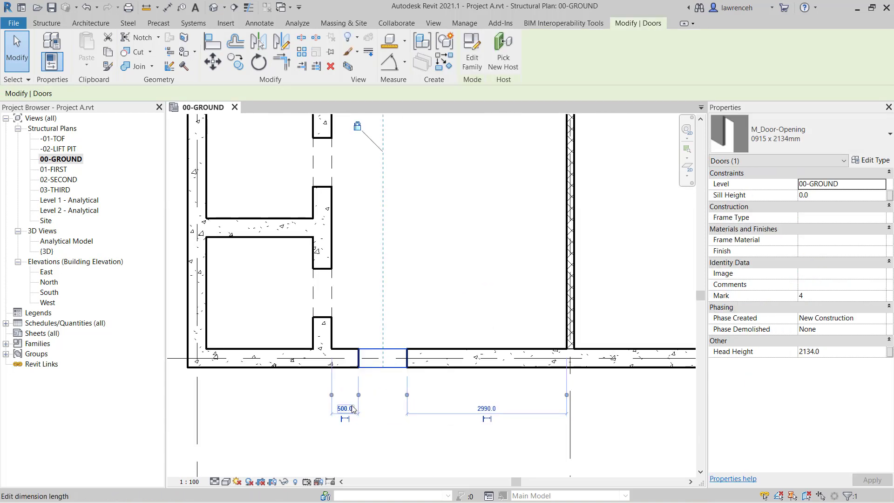
click(355, 409)
scroll(400, 438, down, 1)
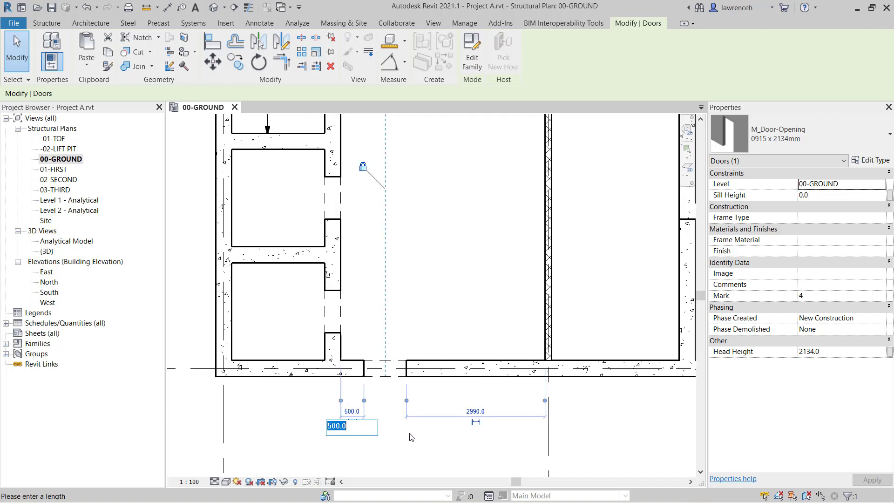
text(750)
key(Return)
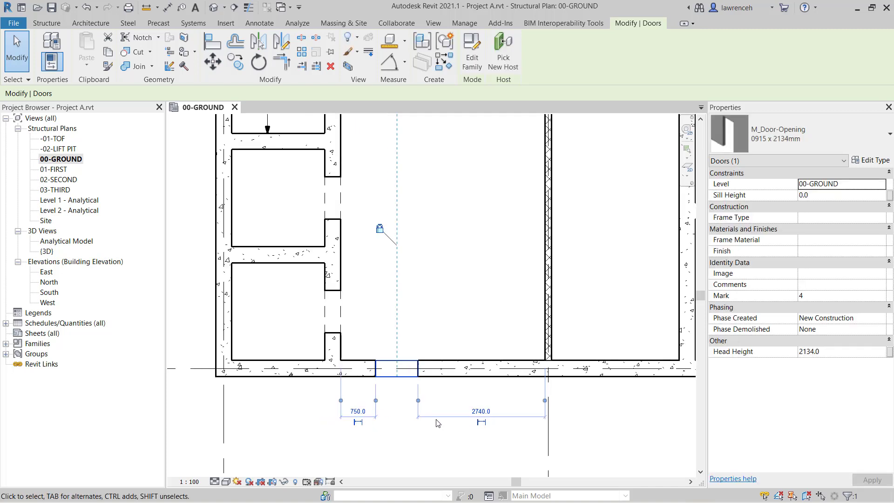
scroll(451, 206, down, 3)
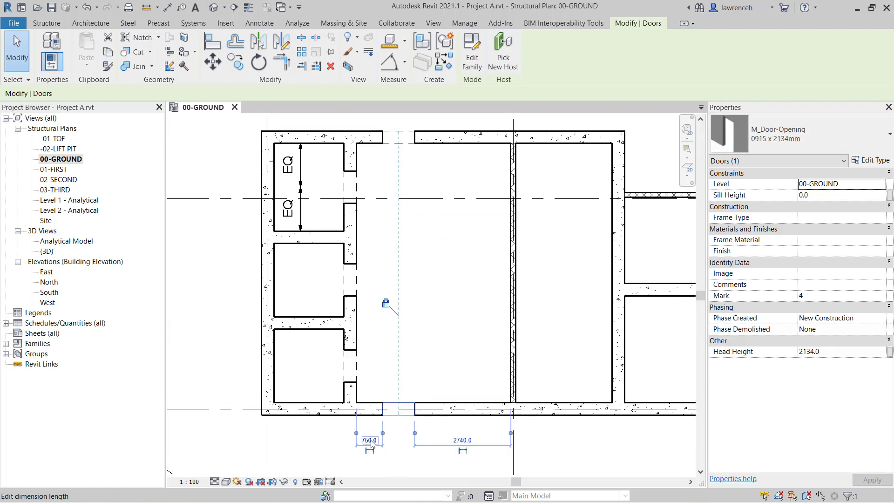
click(369, 440)
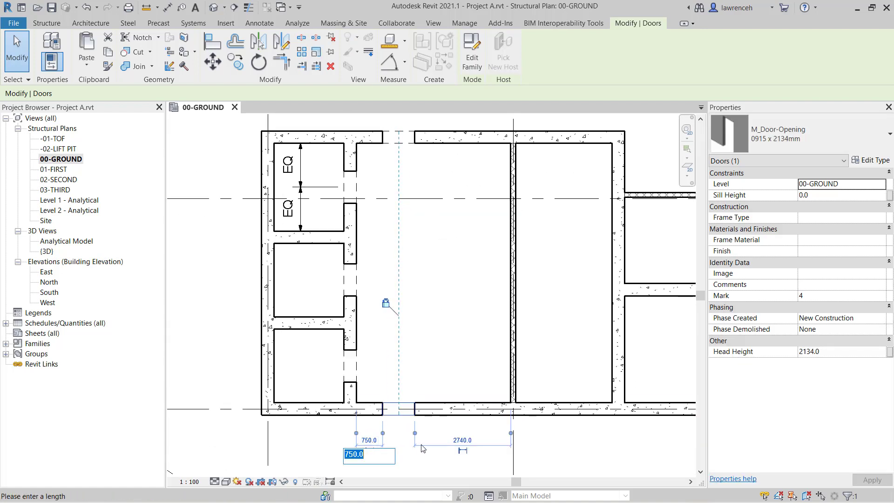
text(500)
key(Return)
click(463, 303)
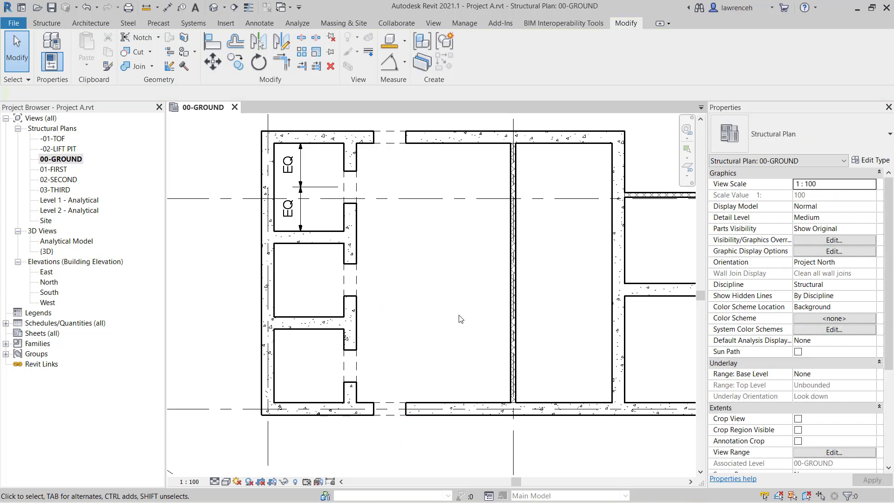
Place a centred door opening in the right-hand wall.
middle_drag(449, 303, 329, 298)
middle_drag(427, 292, 431, 308)
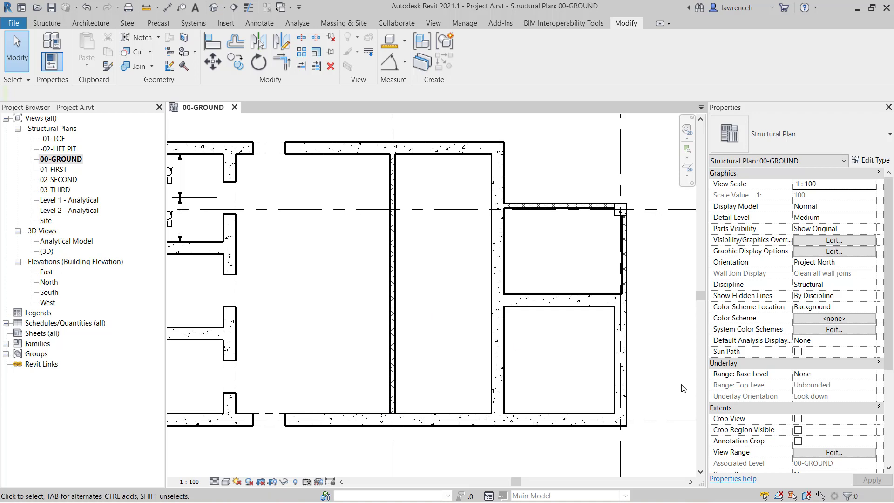
click(90, 24)
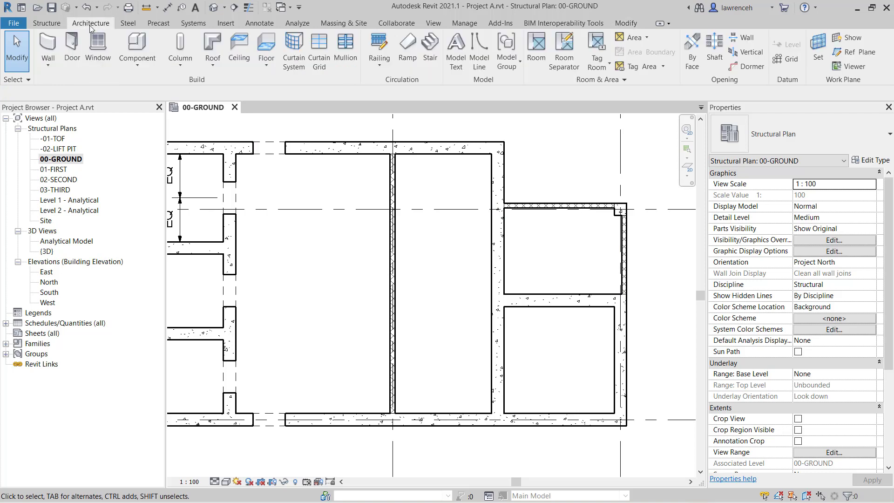
click(72, 46)
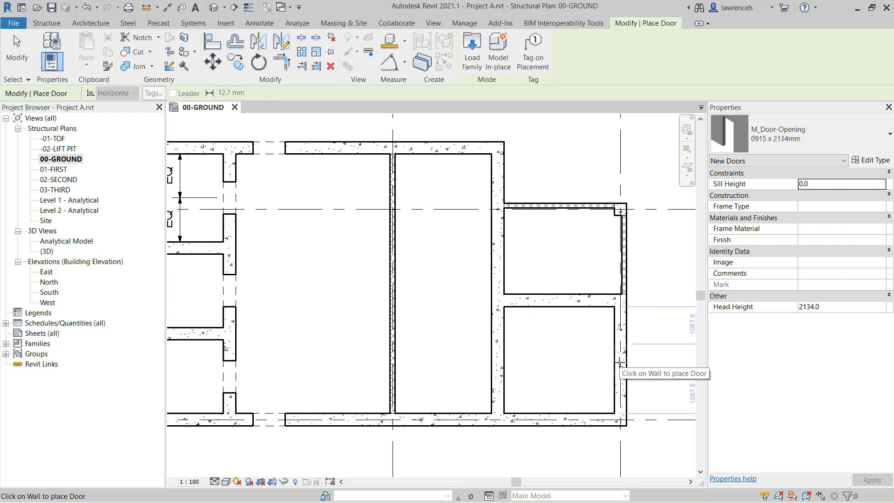
click(620, 362)
Place a door opening in the upper hatched wall at 0 from its corner, then cancel door placement.
middle_drag(610, 241, 578, 243)
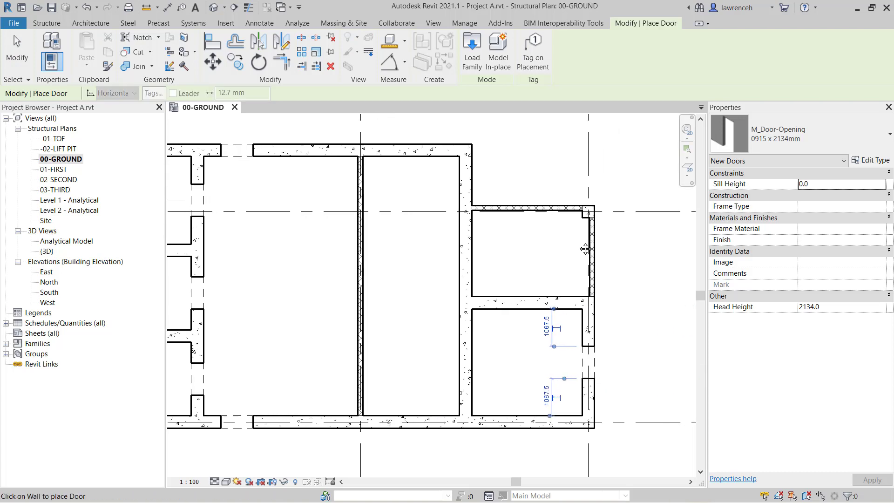
scroll(554, 233, up, 1)
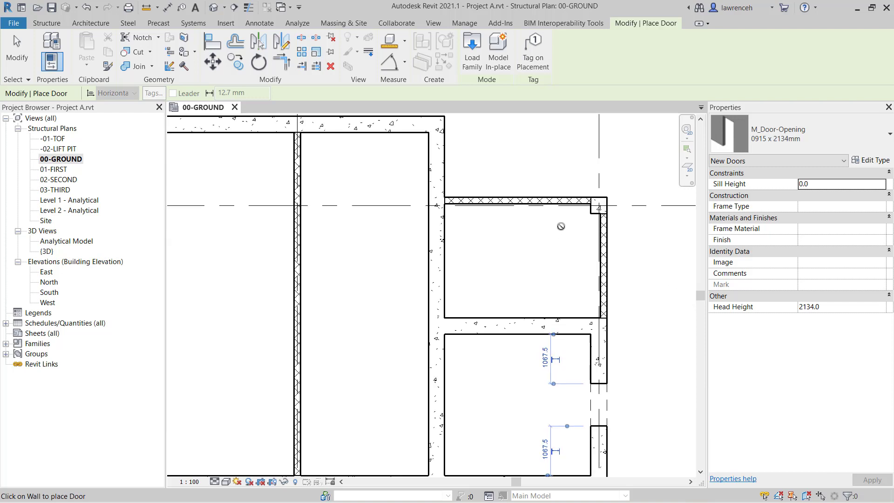
click(558, 201)
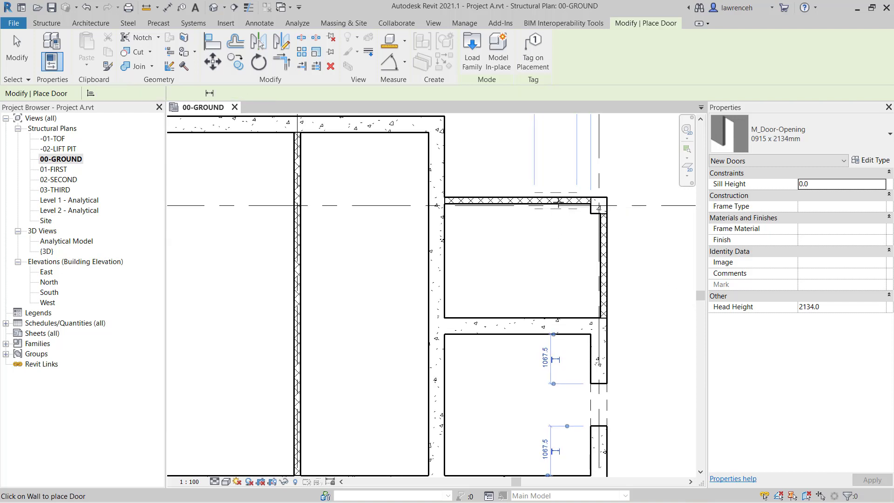
scroll(641, 174, up, 1)
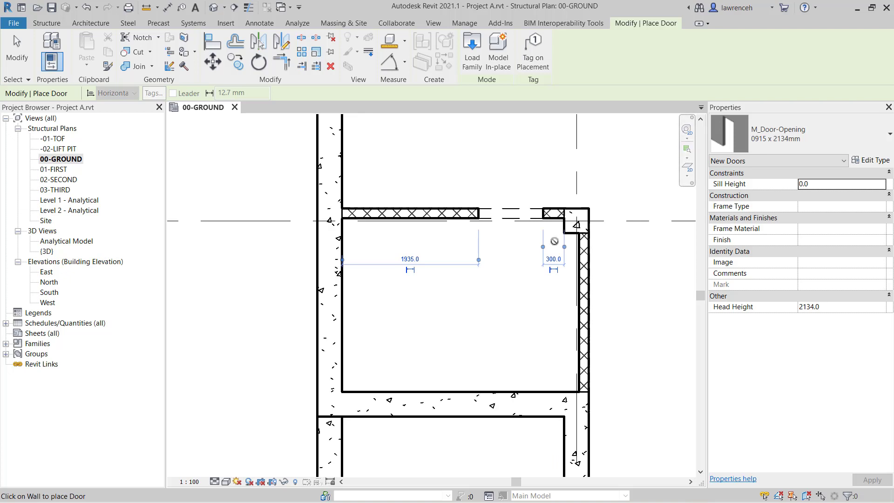
click(553, 259)
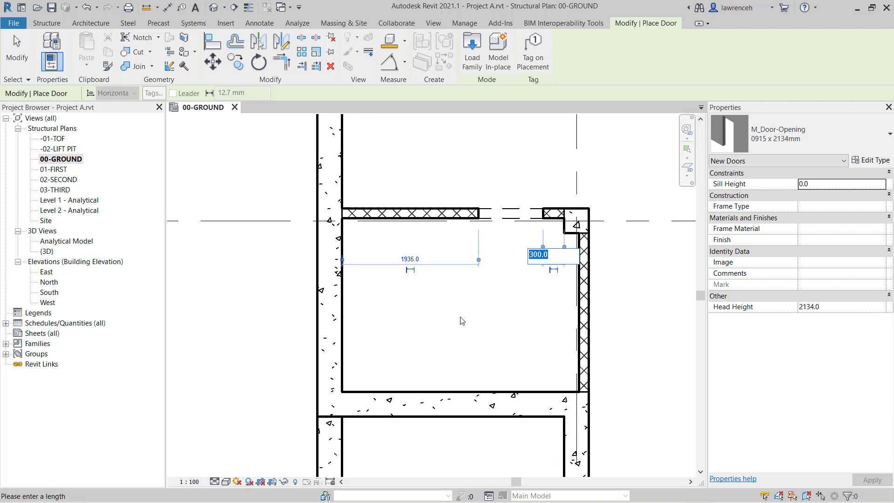
text(0)
key(Return)
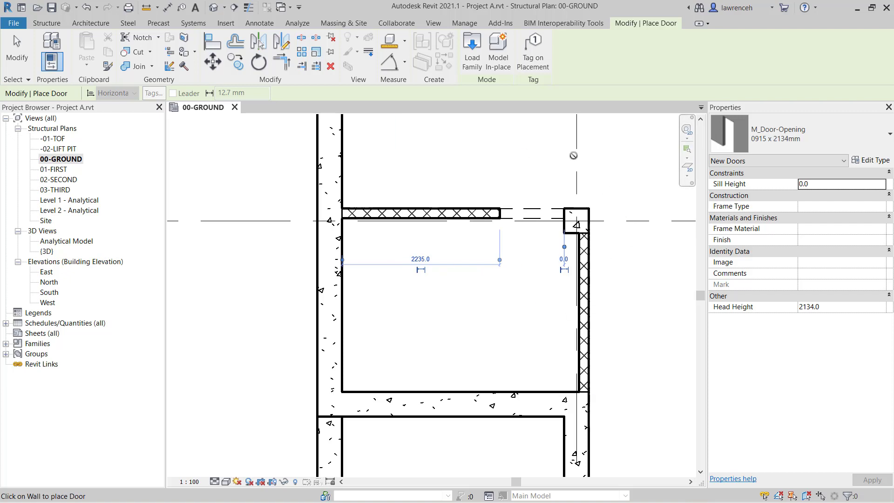
right_click(505, 179)
click(515, 184)
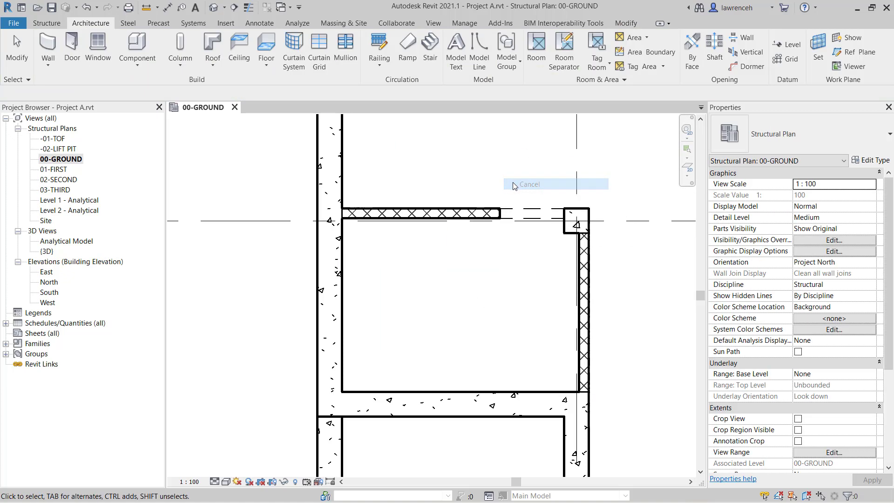
scroll(517, 222, down, 5)
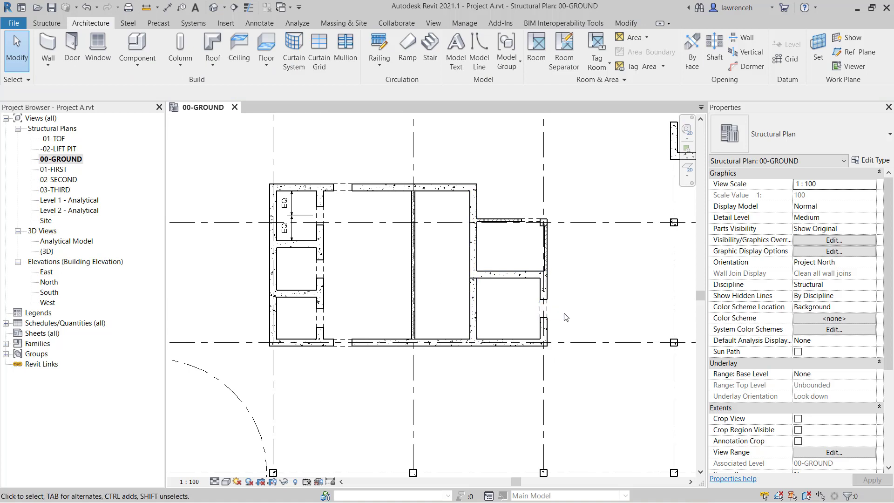
Open the South elevation to inspect the door opening, then switch back to 00-GROUND.
scroll(470, 364, down, 1)
middle_drag(469, 391, 477, 346)
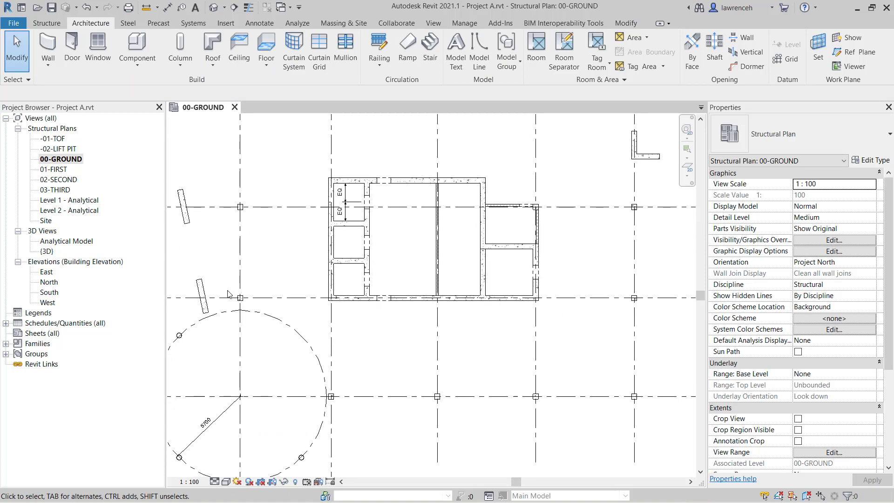
double_click(50, 293)
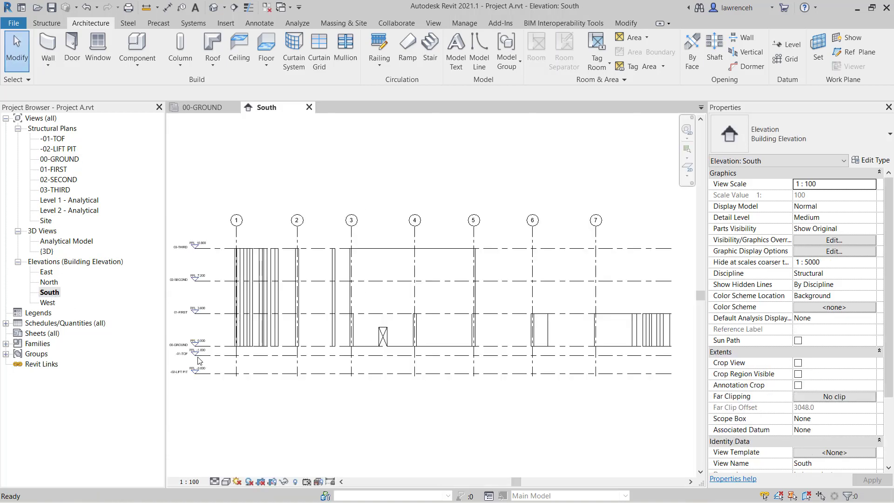
scroll(380, 345, up, 5)
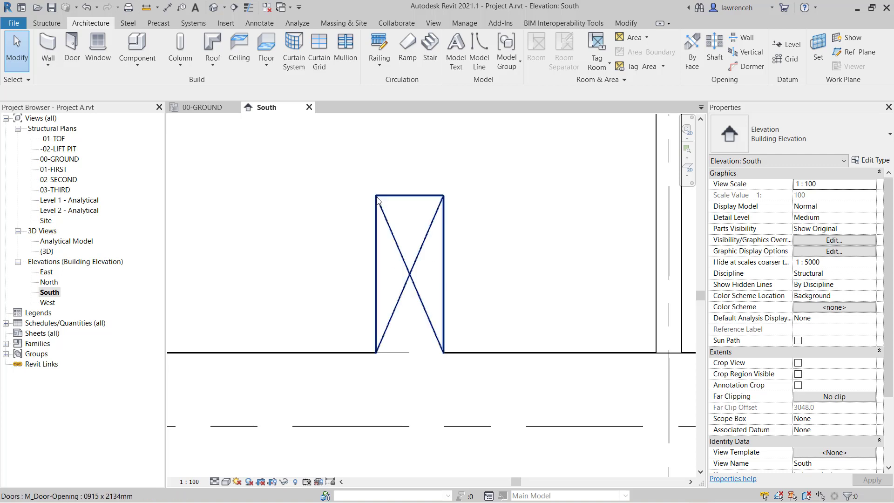
scroll(438, 303, down, 3)
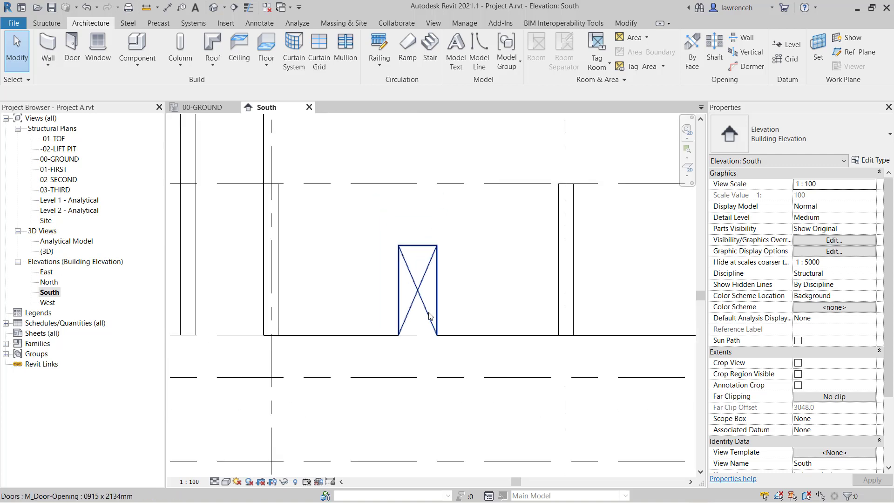
click(203, 108)
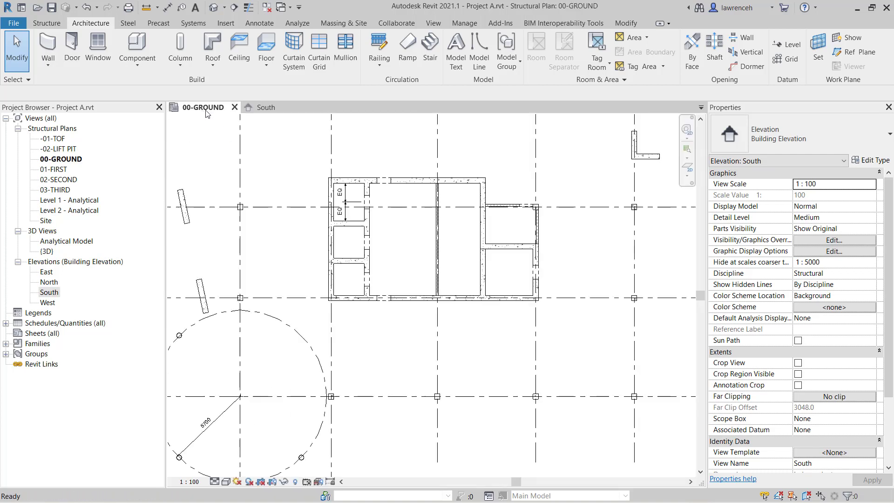
Open the {3D} view and orbit it to an isometric angle, then open and orbit the Analytical Model view.
double_click(46, 252)
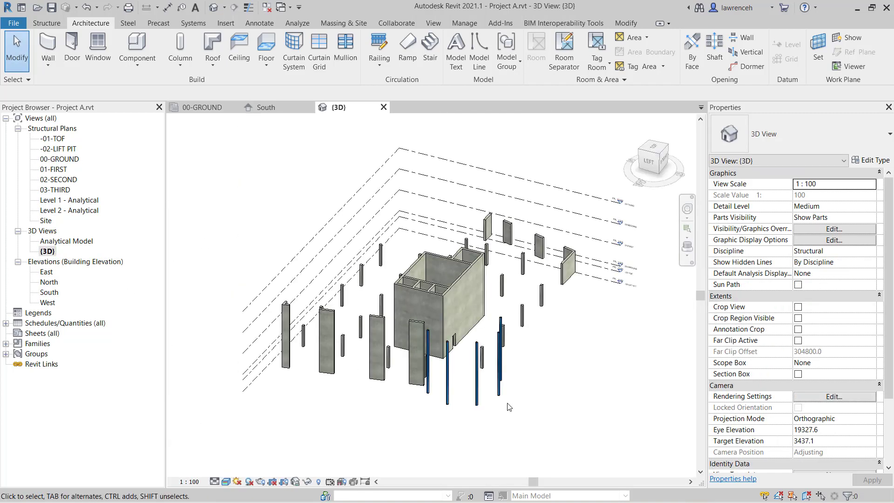
click(663, 156)
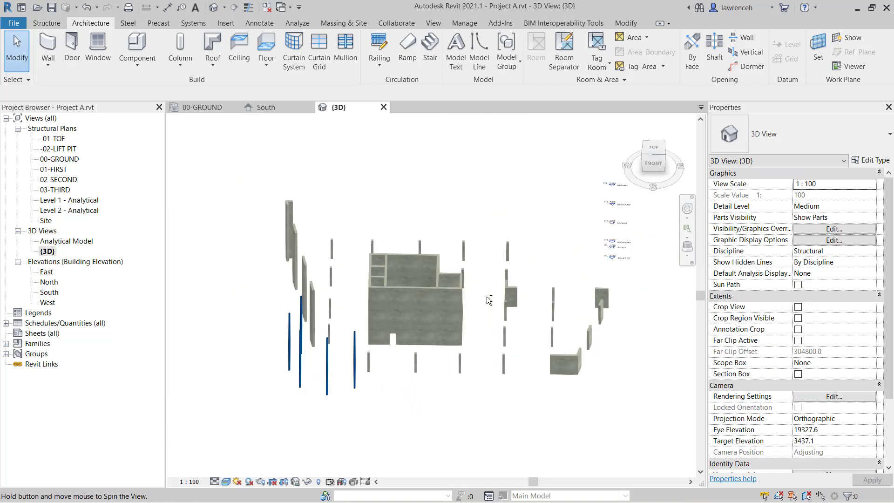
shift+middle_drag(422, 282, 479, 237)
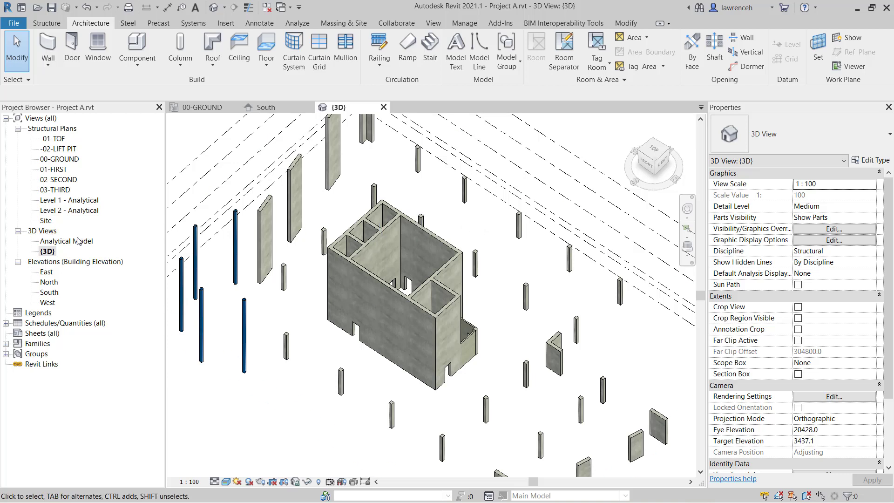
double_click(60, 242)
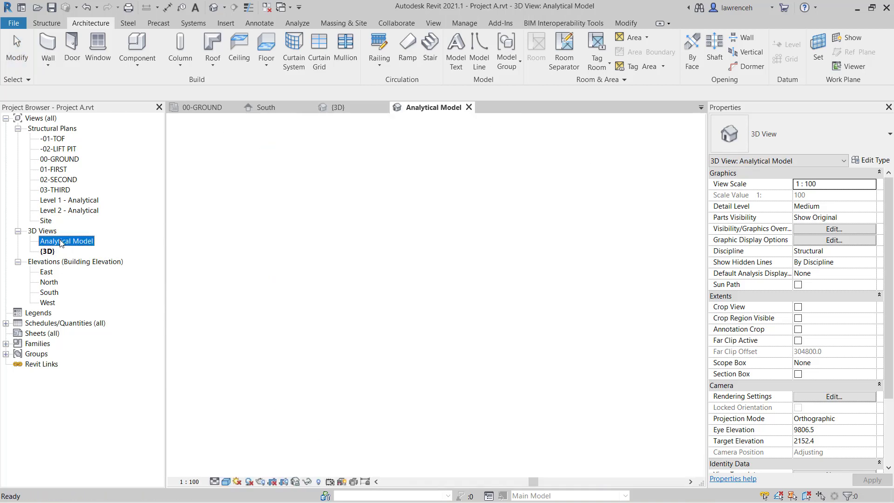
shift+middle_drag(416, 357, 483, 418)
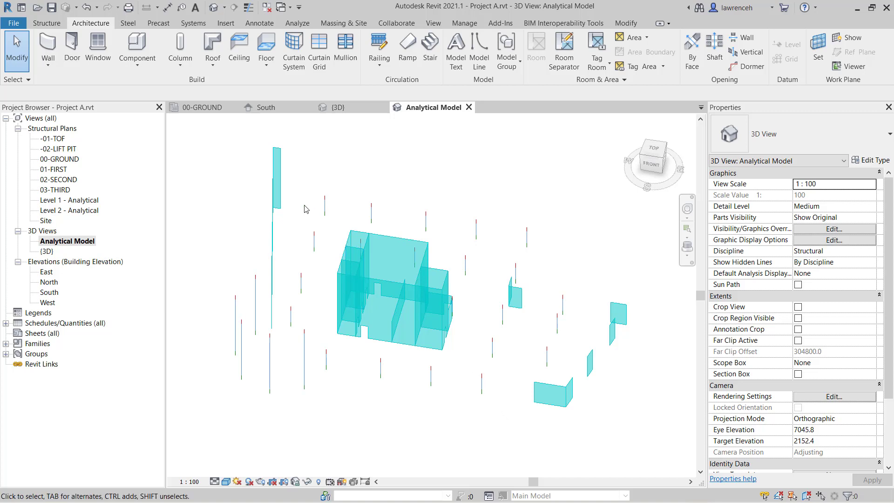
click(205, 107)
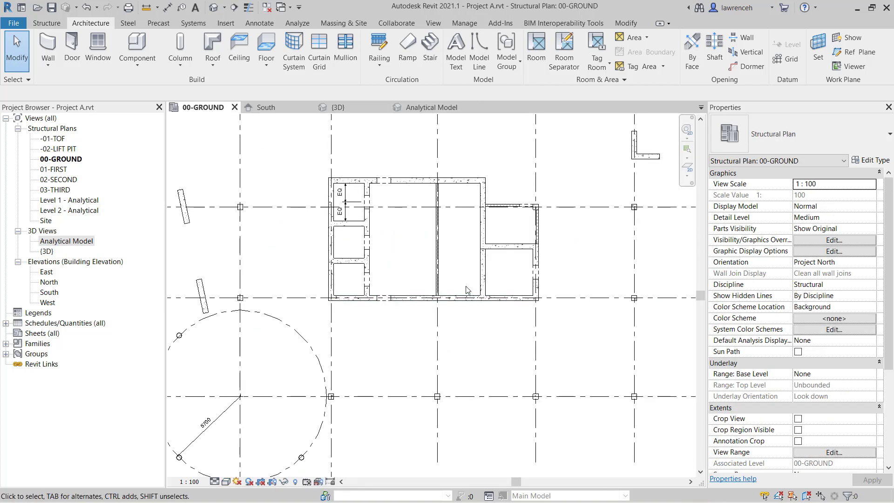
scroll(469, 292, down, 3)
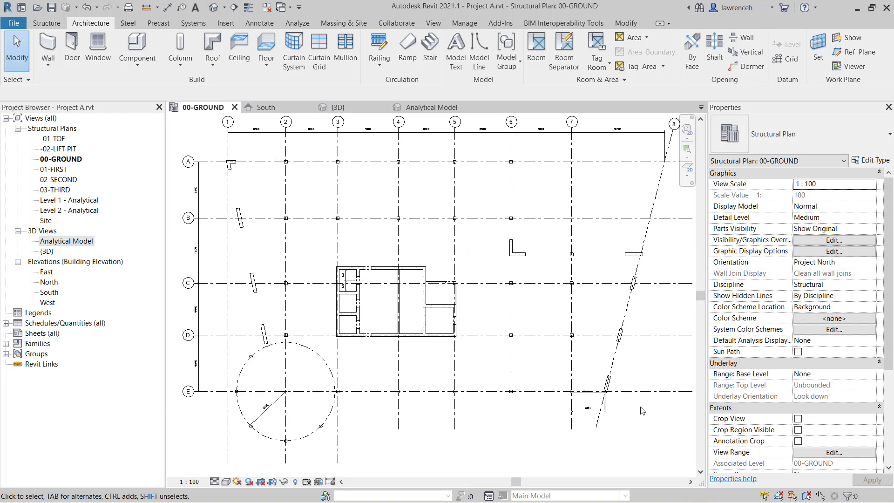
scroll(506, 365, up, 6)
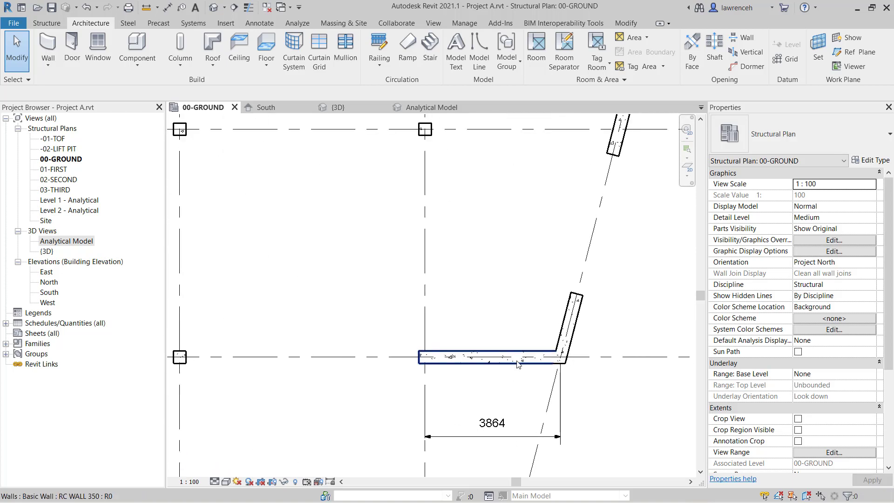
scroll(512, 361, down, 6)
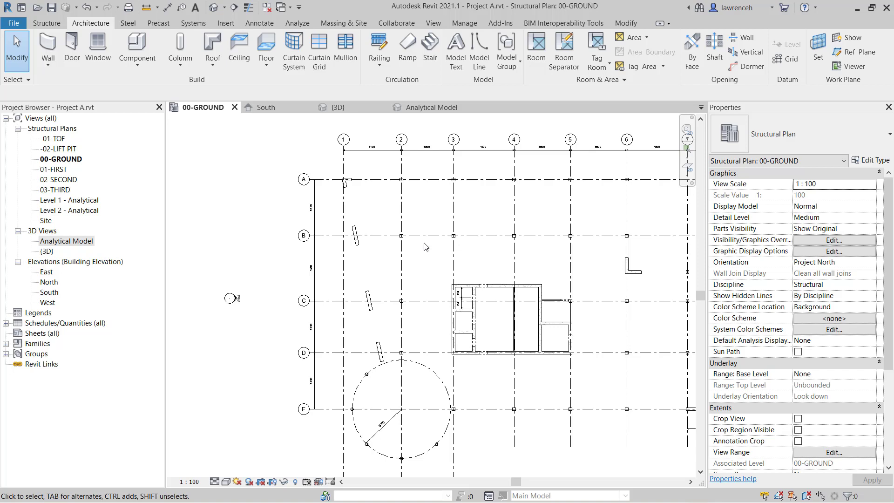
Start the Window tool with WN and choose M_Window-Square Opening 0600 x 1200mm.
key(w)
key(n)
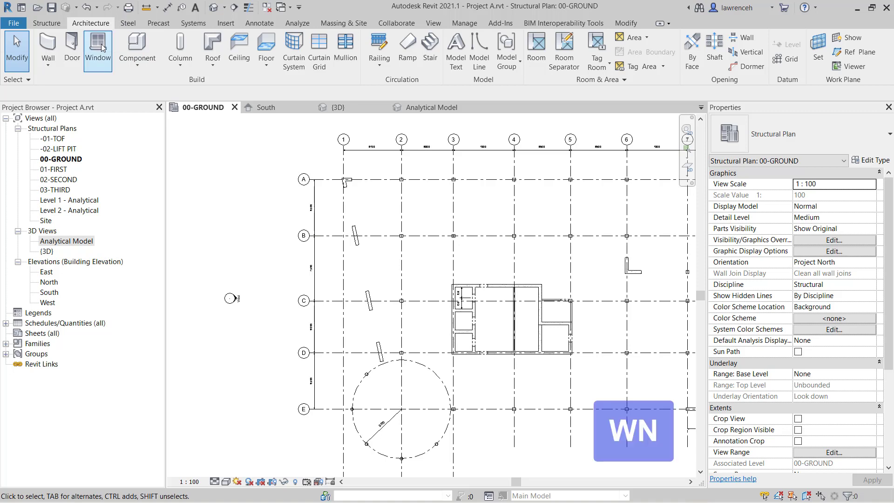
click(102, 46)
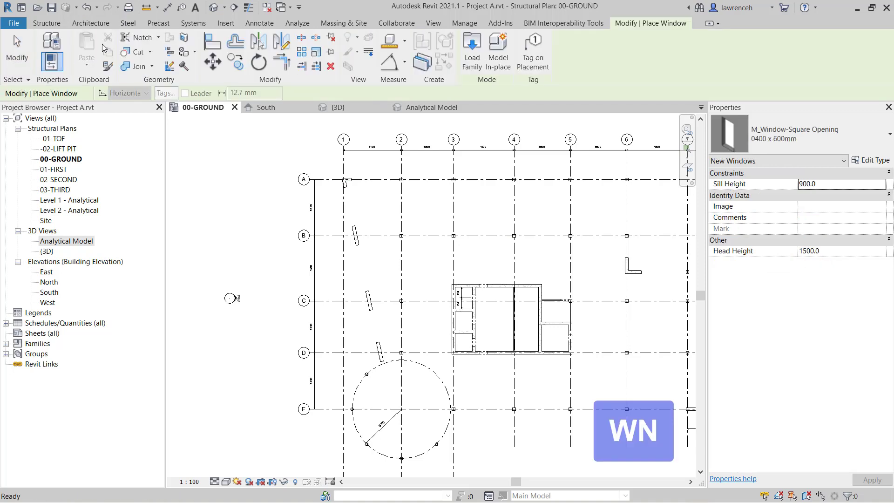
click(890, 134)
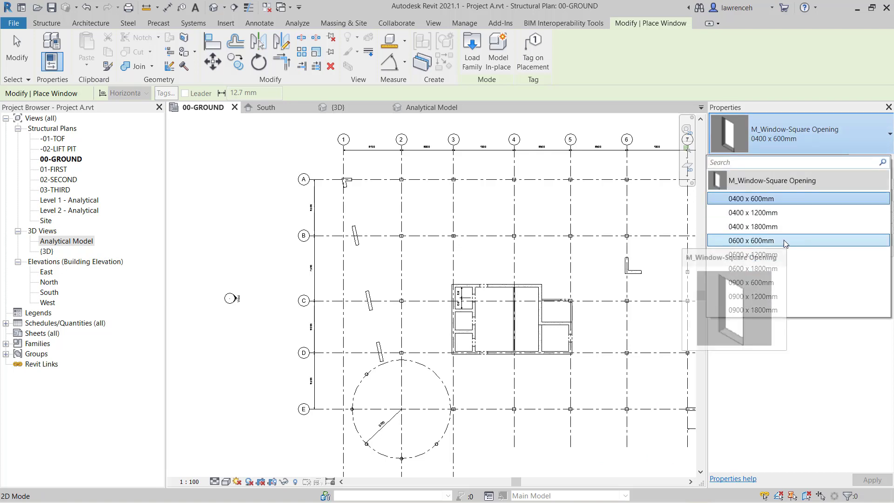
click(760, 255)
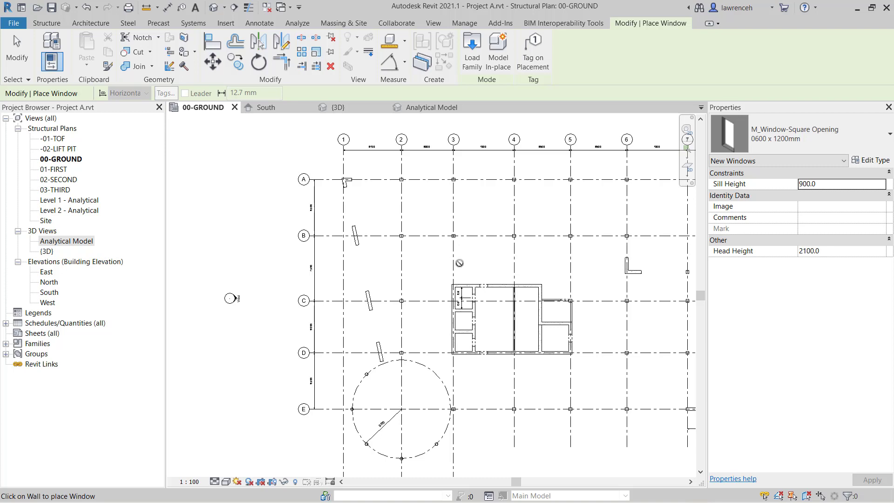
Place square window openings on the upper and lower angled walls and dismiss the not-visible warning.
scroll(361, 228, up, 4)
scroll(361, 229, up, 3)
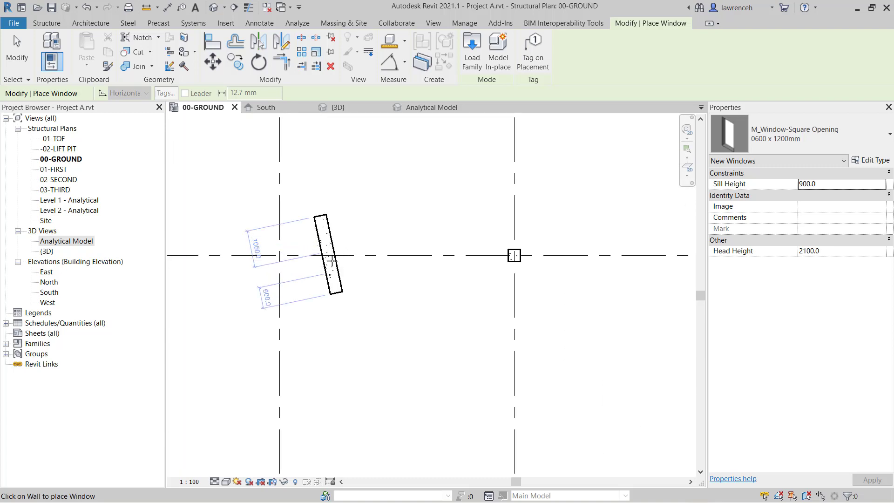
click(330, 255)
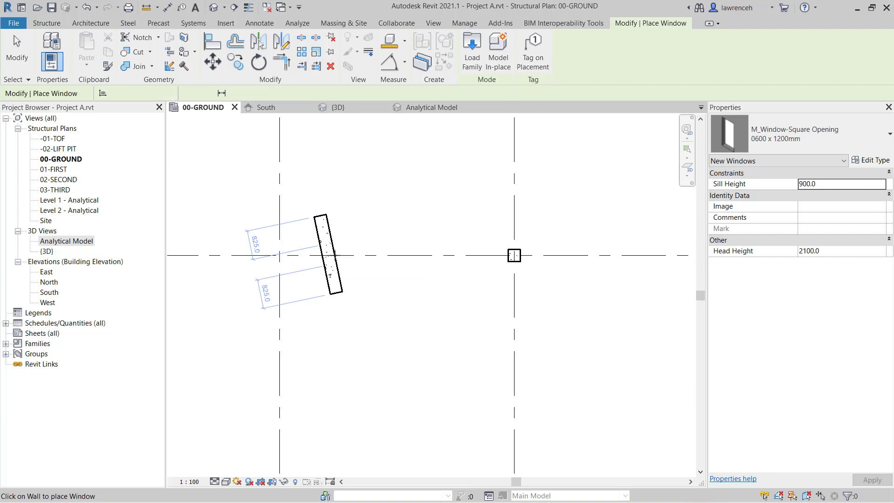
middle_drag(353, 415, 350, 332)
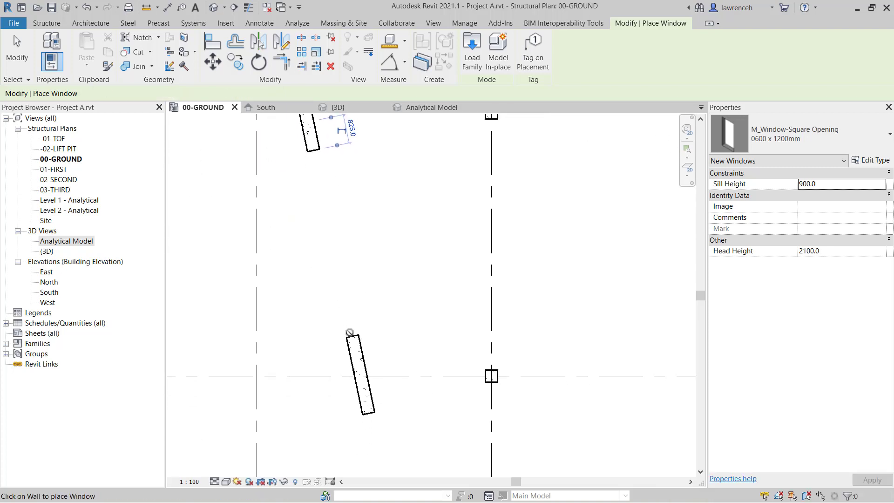
click(361, 376)
drag(714, 407, 590, 299)
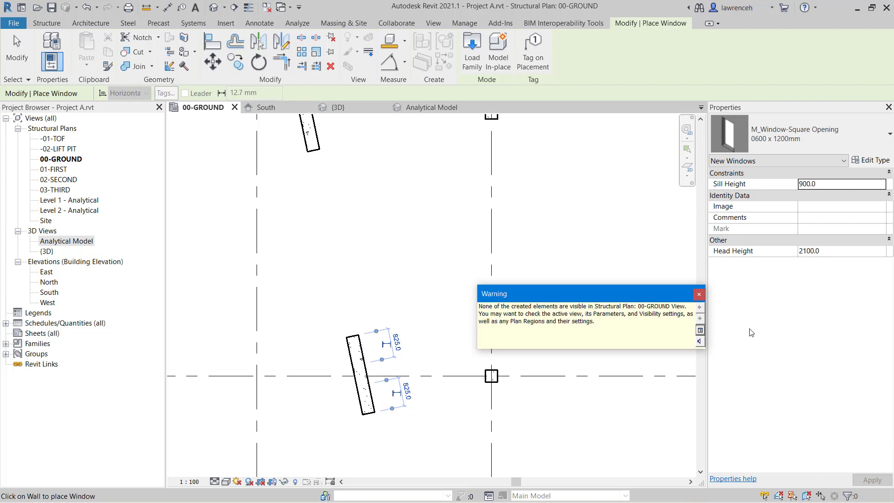
click(701, 295)
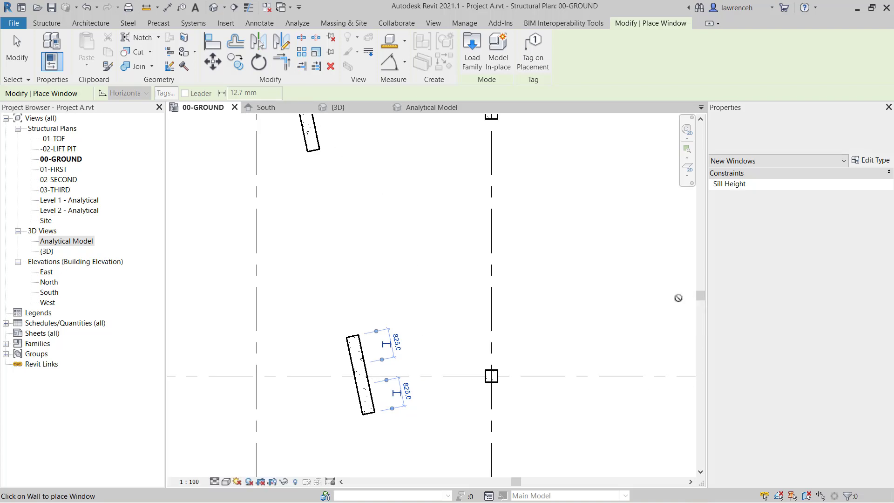
Place further window openings on the walls near grid D and grid E/7, dismissing the warning.
scroll(596, 291, down, 3)
scroll(550, 280, up, 4)
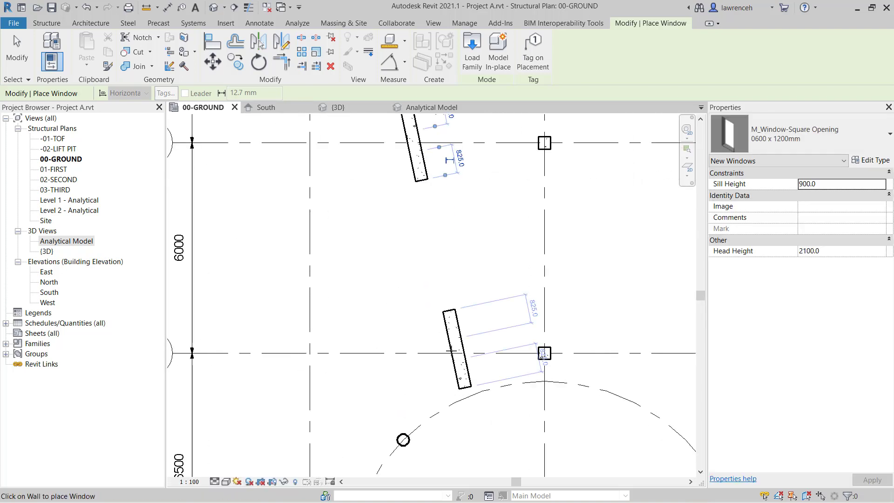
click(543, 355)
scroll(542, 355, down, 3)
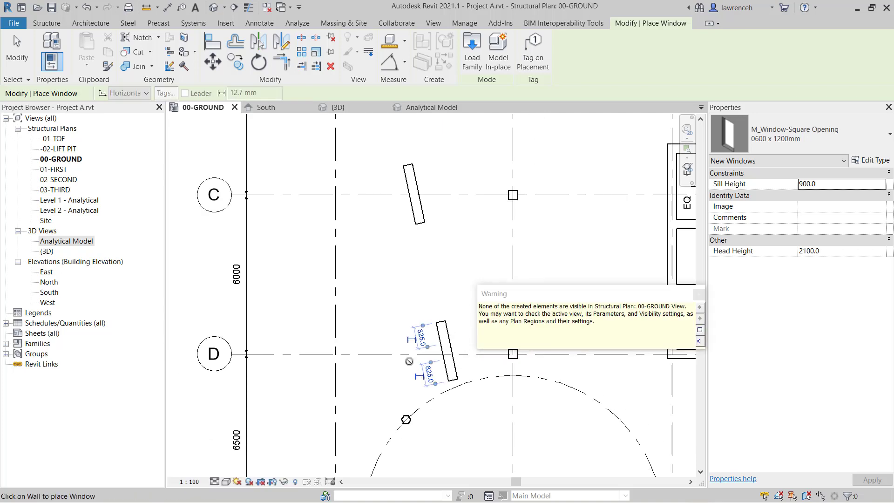
middle_drag(558, 399, 522, 366)
scroll(555, 405, up, 5)
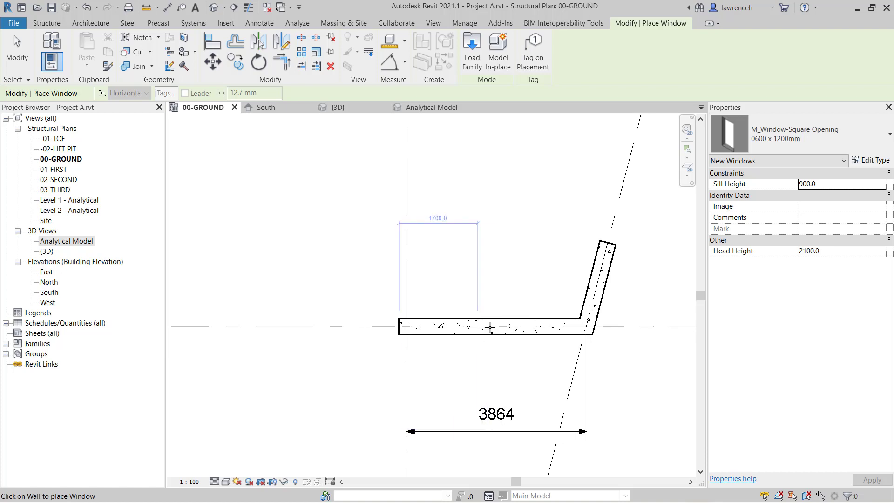
click(488, 325)
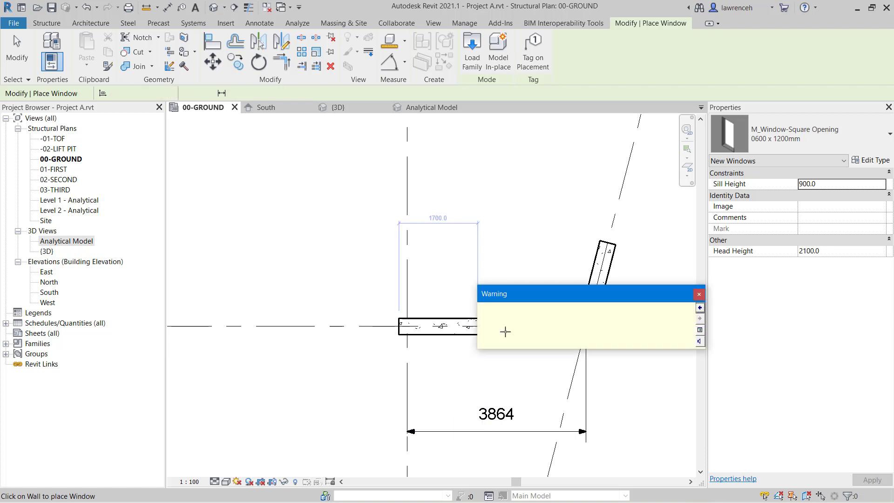
click(699, 295)
scroll(624, 371, down, 6)
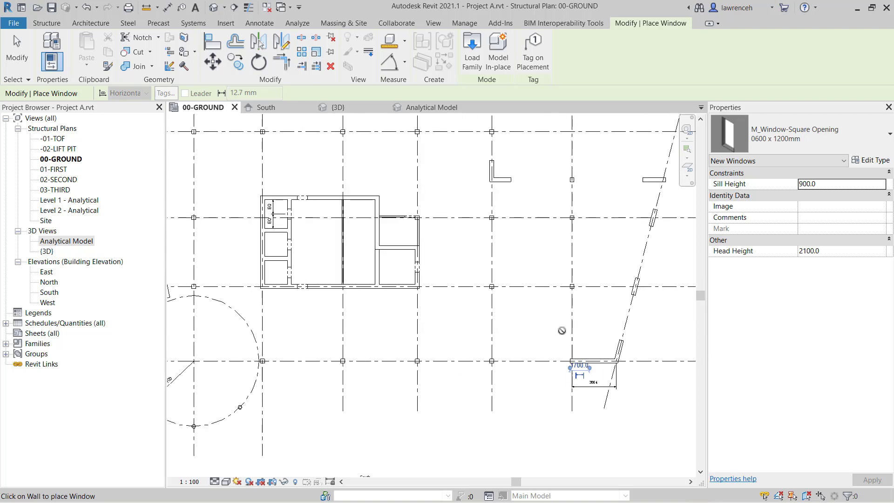
scroll(552, 326, down, 4)
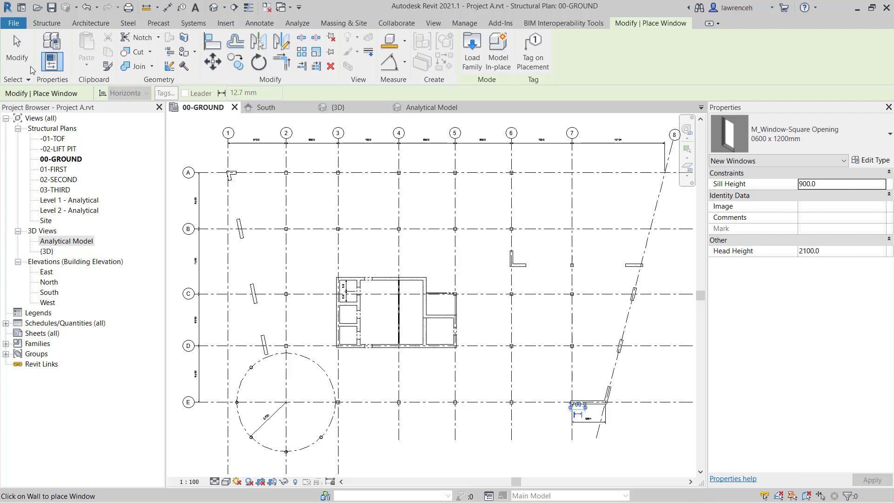
Give the 00-GROUND view range an Unlimited top and a cut plane offset of 100.
key(Escape)
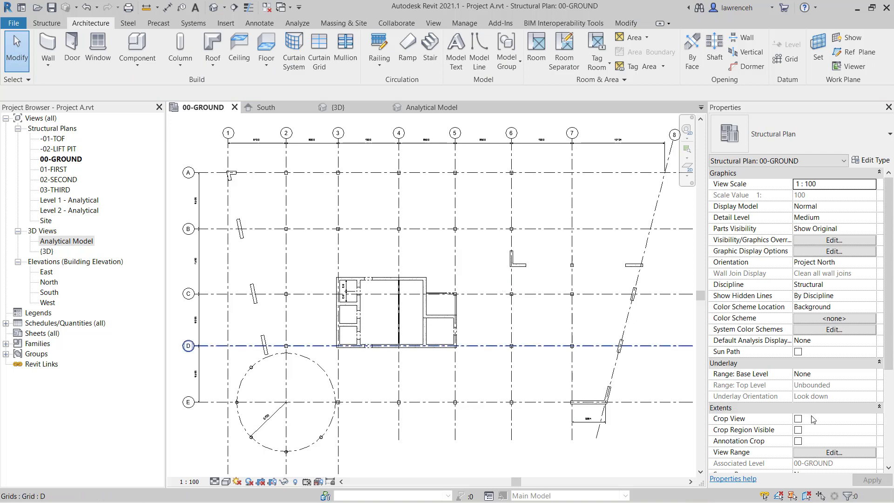
scroll(813, 419, down, 2)
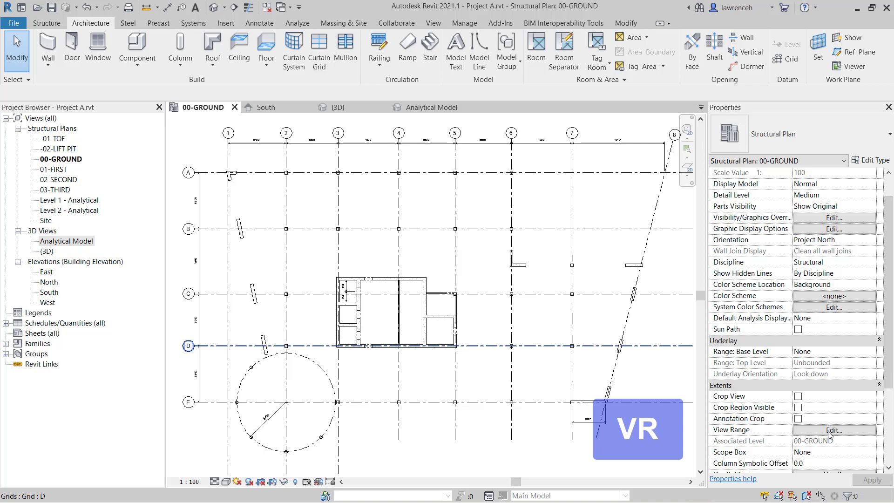
click(828, 430)
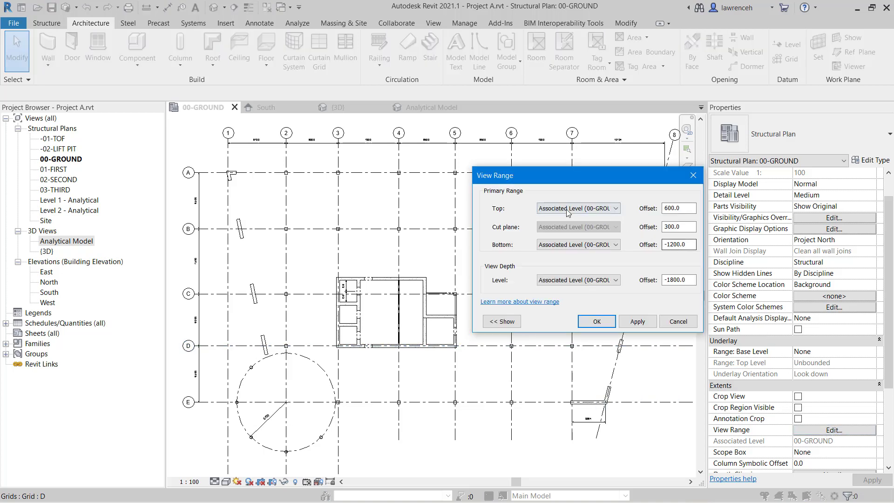
click(592, 210)
click(574, 247)
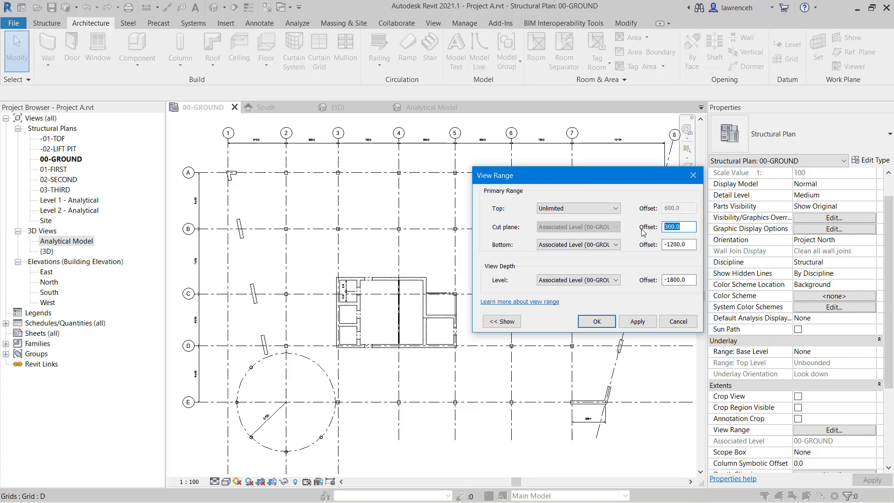
text(100)
click(600, 327)
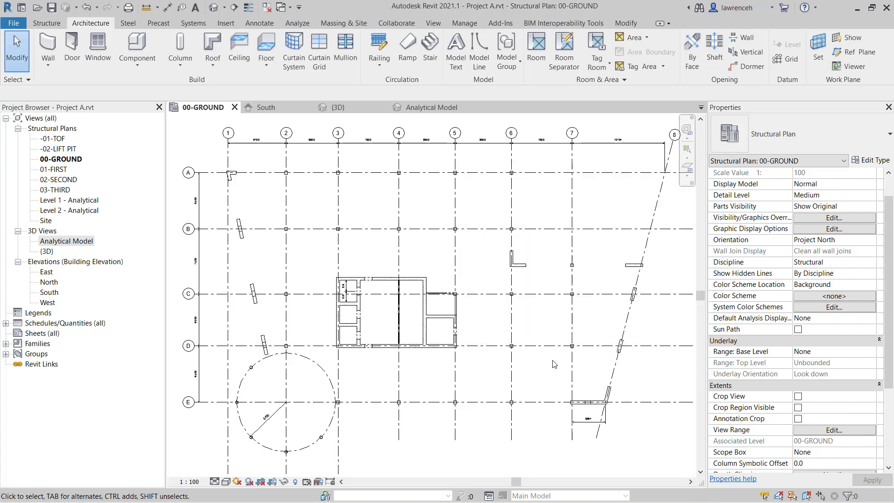
Zoom and pan the plan to frame the window opening in the small L-shaped wall near grid E.
scroll(256, 297, up, 5)
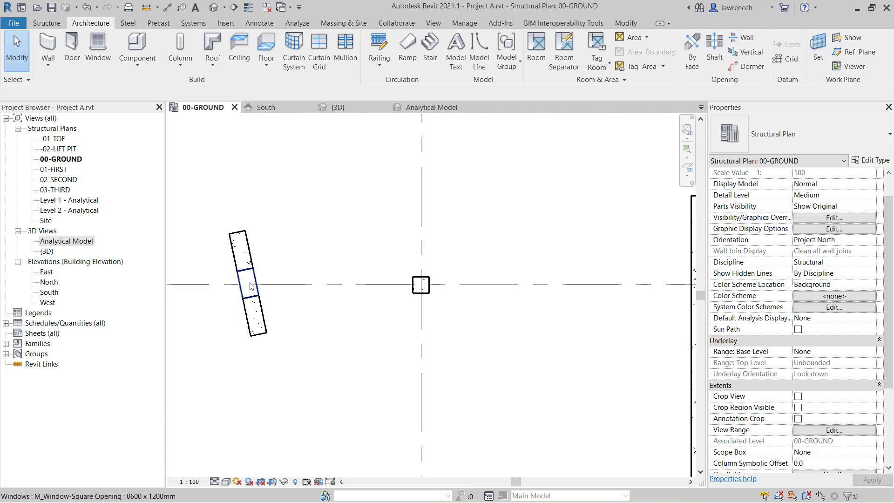
scroll(258, 289, down, 5)
scroll(480, 289, up, 4)
middle_drag(479, 290, 495, 321)
scroll(483, 377, up, 3)
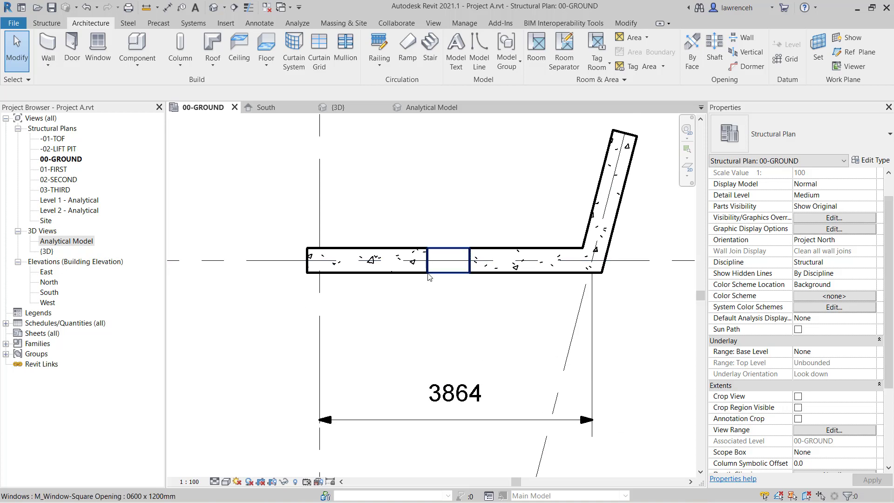
middle_drag(409, 190, 418, 211)
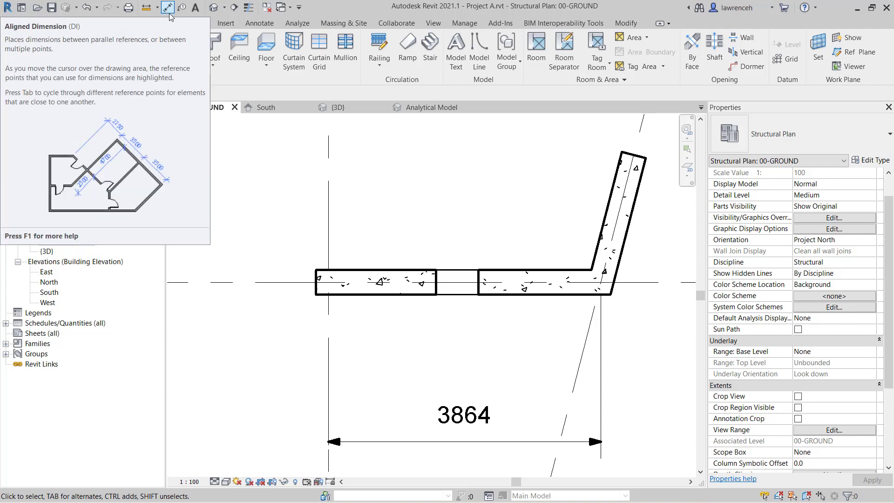
Dimension the left wall face, window centre and right wall end, then toggle EQ.
click(255, 26)
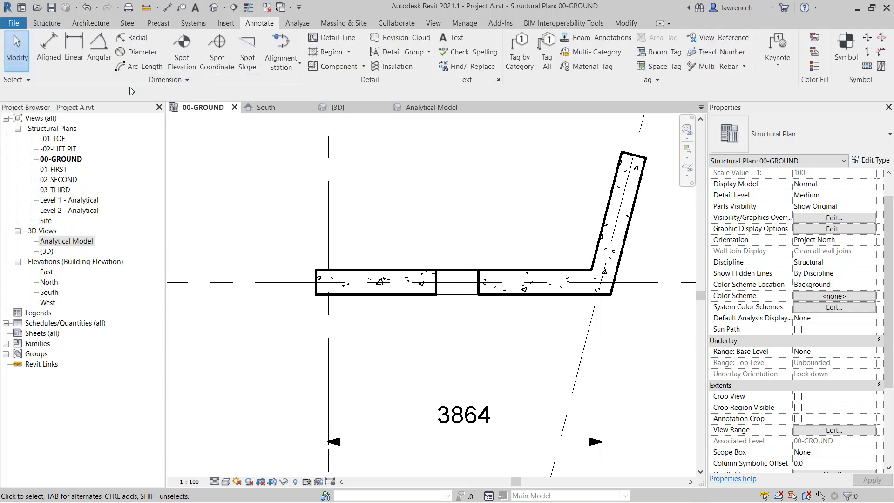
click(57, 60)
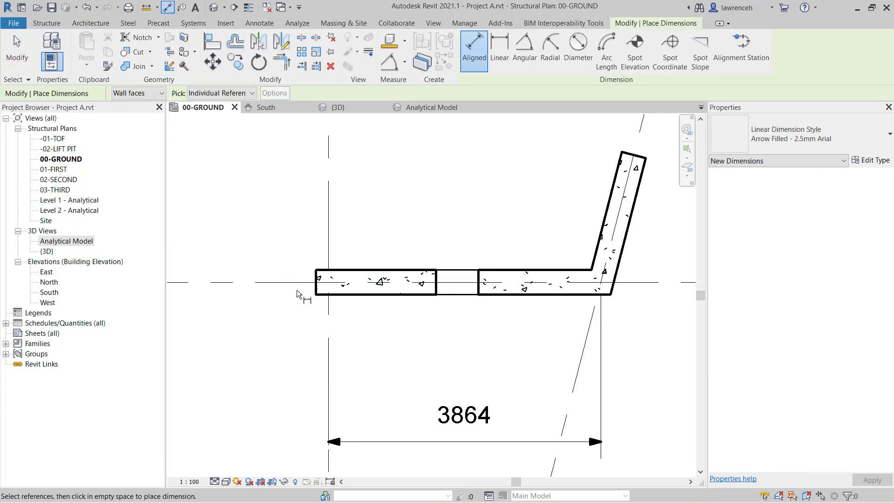
click(315, 290)
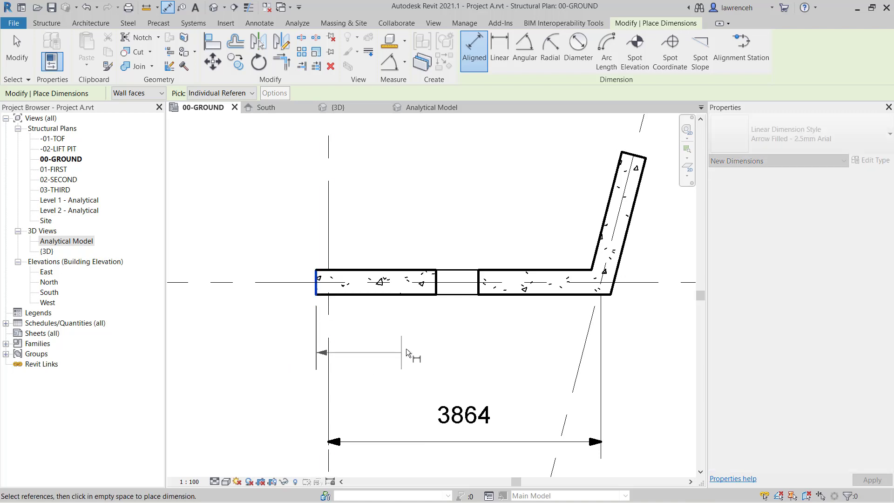
click(459, 291)
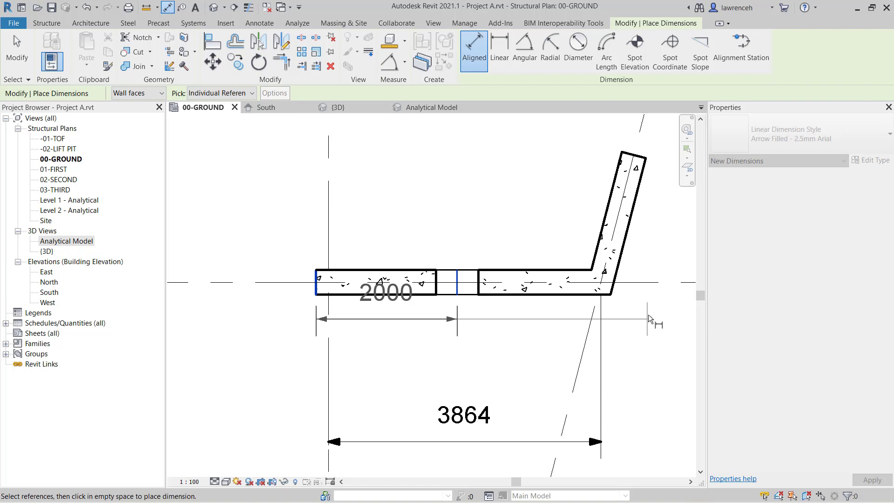
click(609, 295)
click(553, 382)
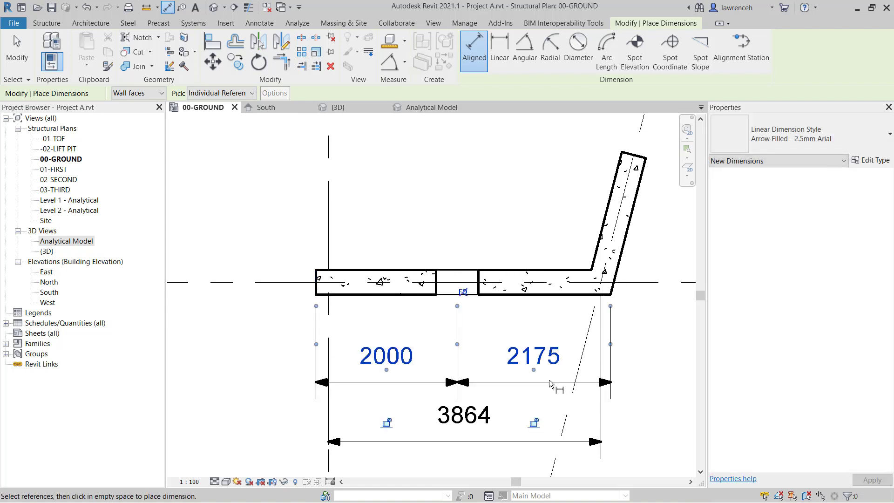
click(463, 292)
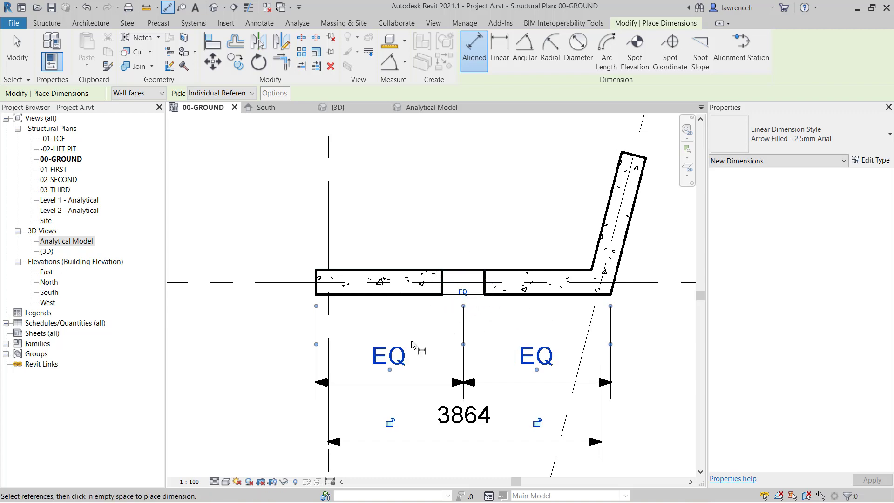
key(Escape)
key(Escape)
scroll(416, 343, down, 1)
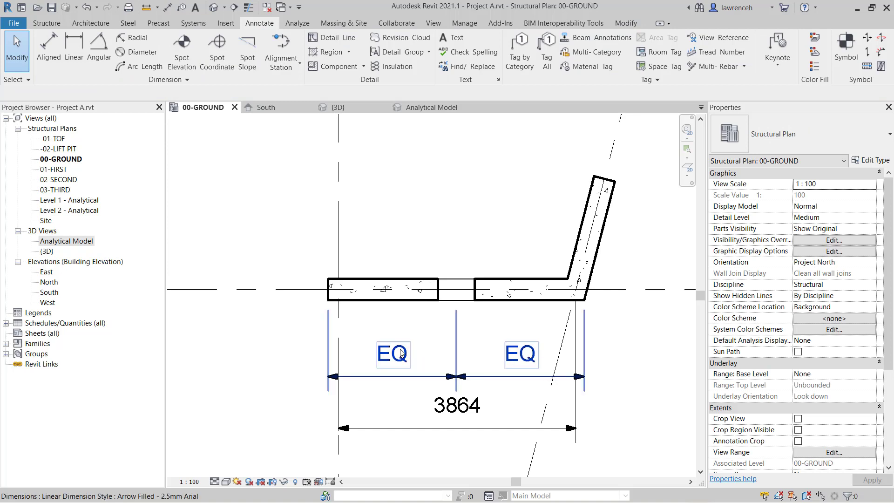
Set the window's EQ dimension Equality Display to Value, showing 2088.
click(406, 354)
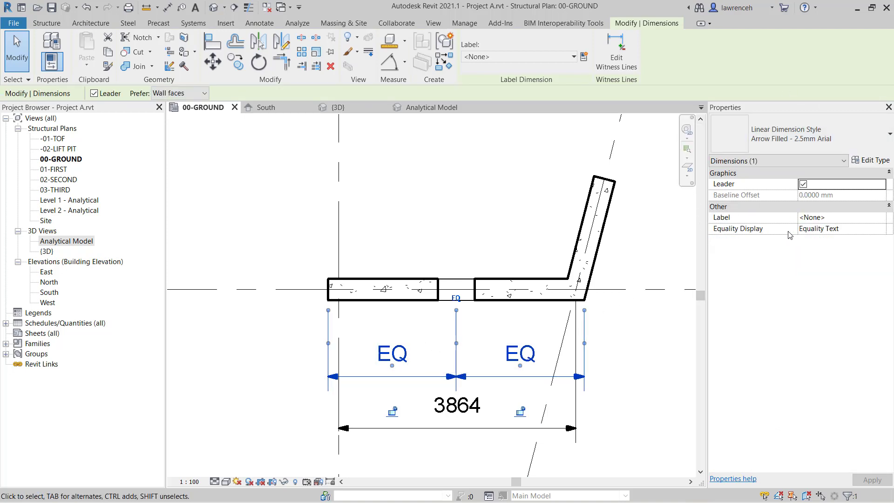
click(879, 237)
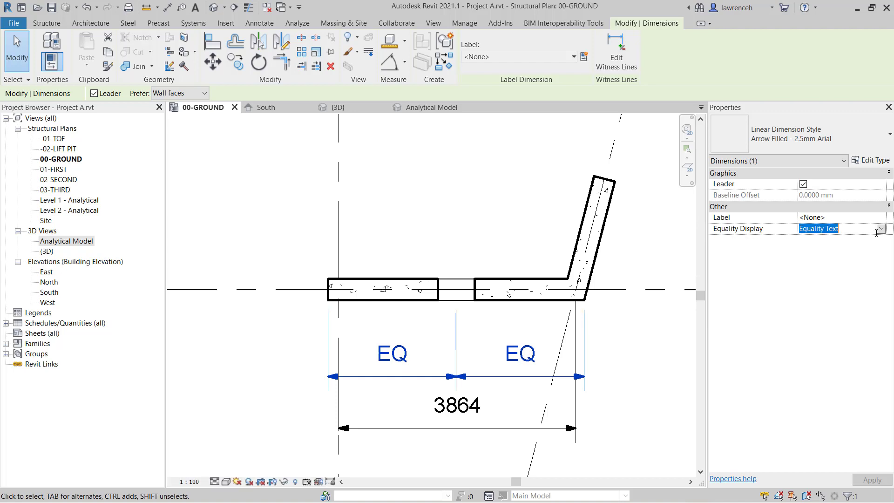
click(881, 229)
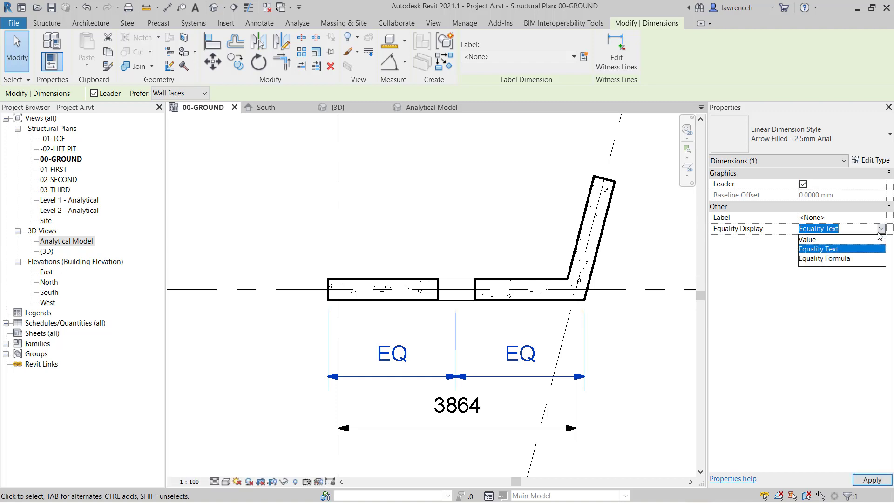
click(816, 240)
click(659, 367)
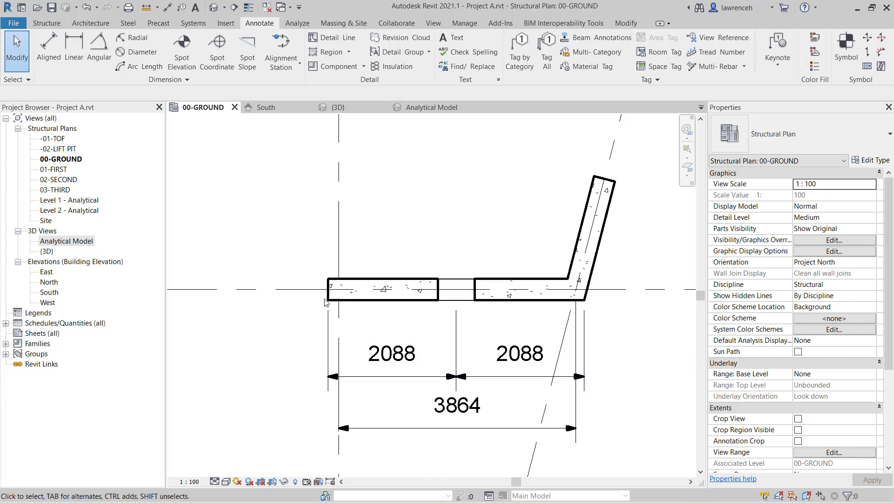
scroll(628, 383, down, 6)
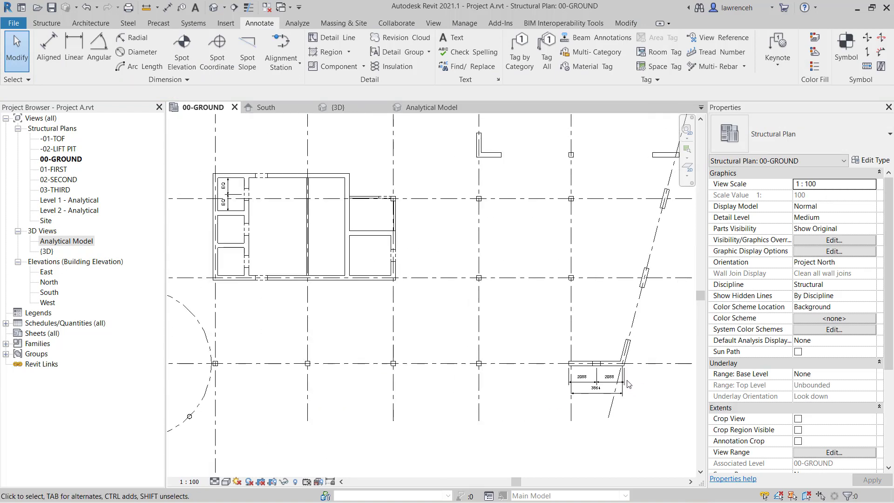
scroll(308, 311, up, 6)
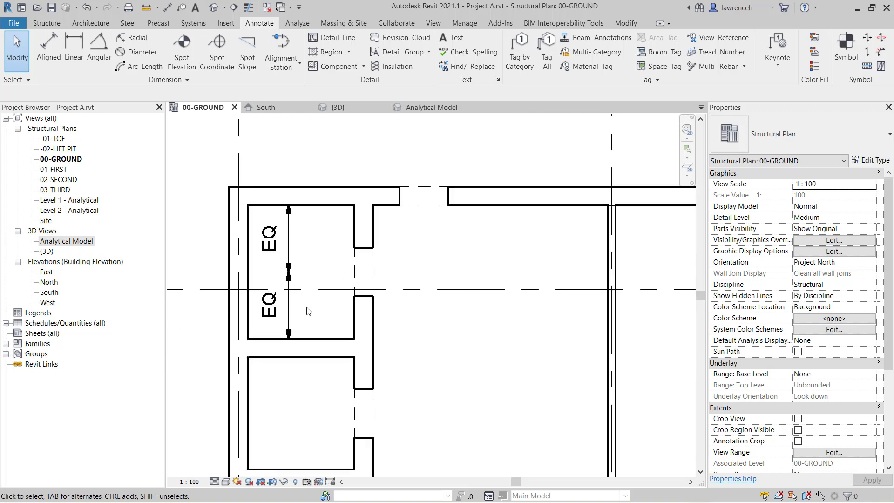
Set the door's EQ dimension Equality Display to Value, showing 1250.
click(287, 312)
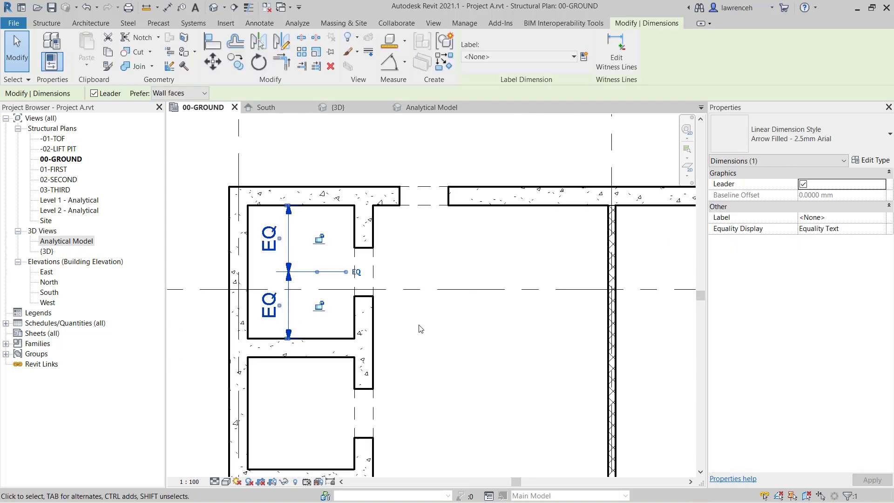
click(885, 234)
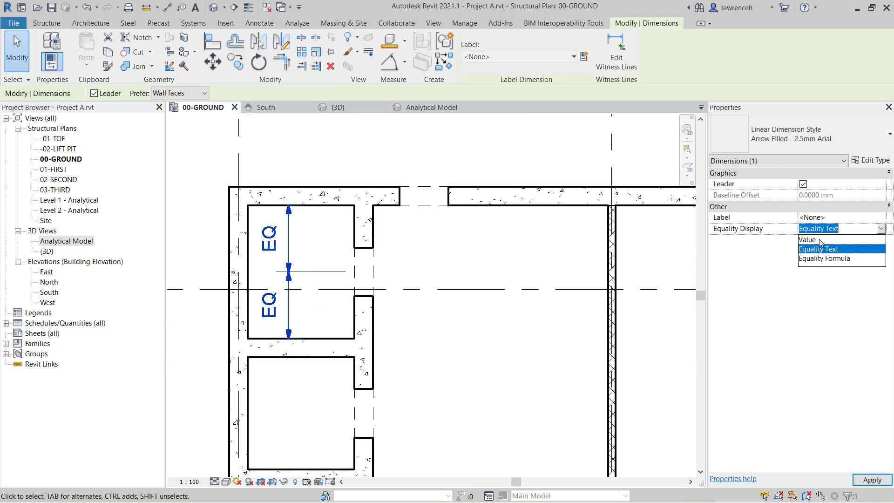
click(815, 246)
click(463, 252)
scroll(463, 252, down, 6)
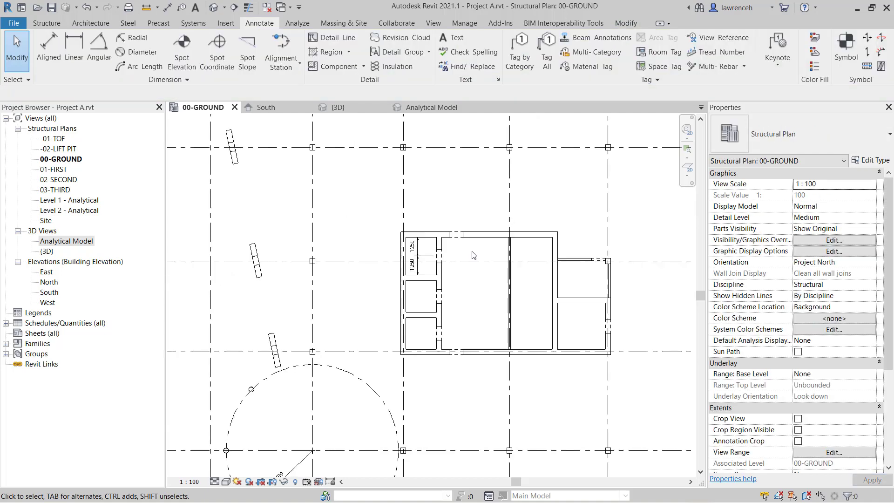
middle_drag(415, 288, 351, 327)
Orbit the {3D} view, then the Analytical Model view, to check the openings through the walls.
double_click(47, 252)
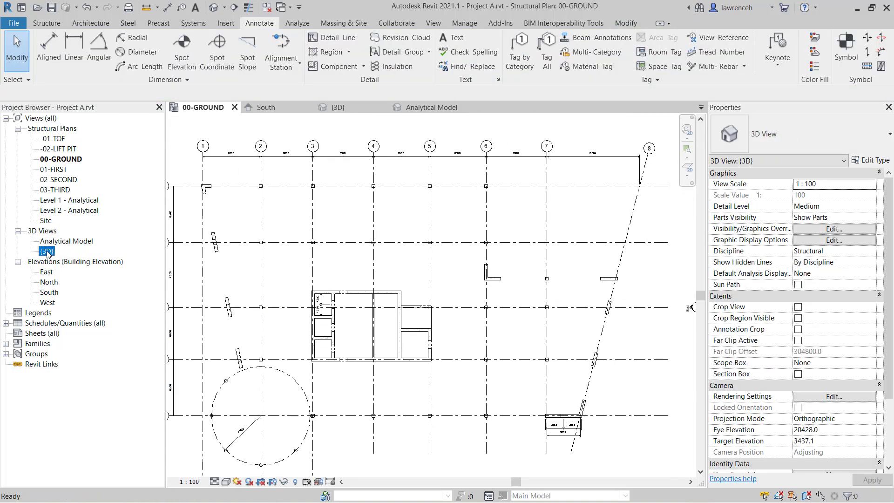
shift+middle_drag(482, 380, 384, 298)
middle_drag(549, 383, 457, 422)
double_click(68, 242)
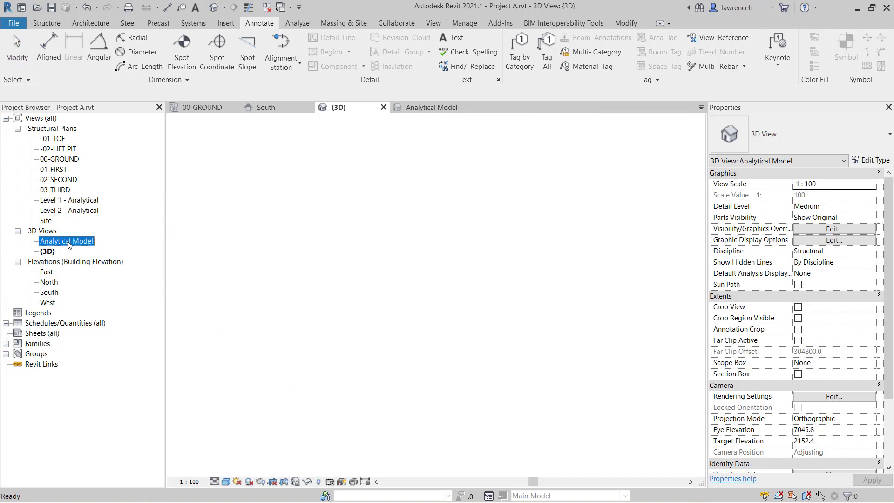
shift+middle_drag(555, 408, 578, 298)
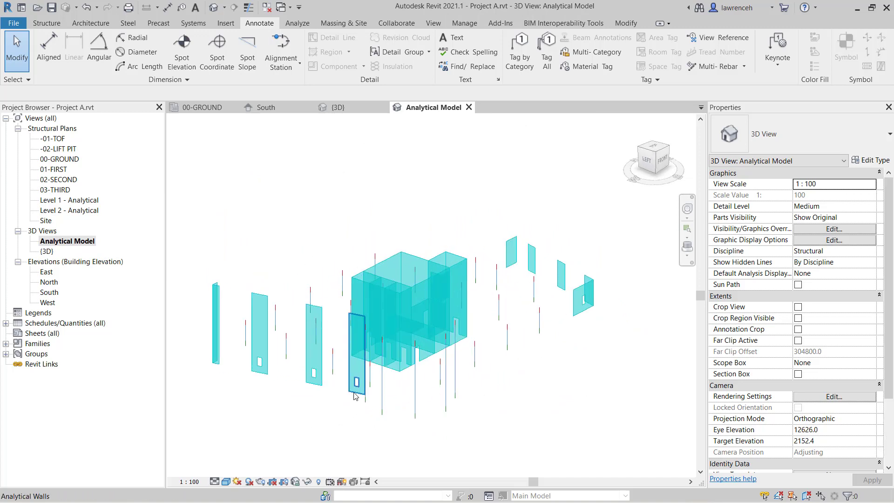